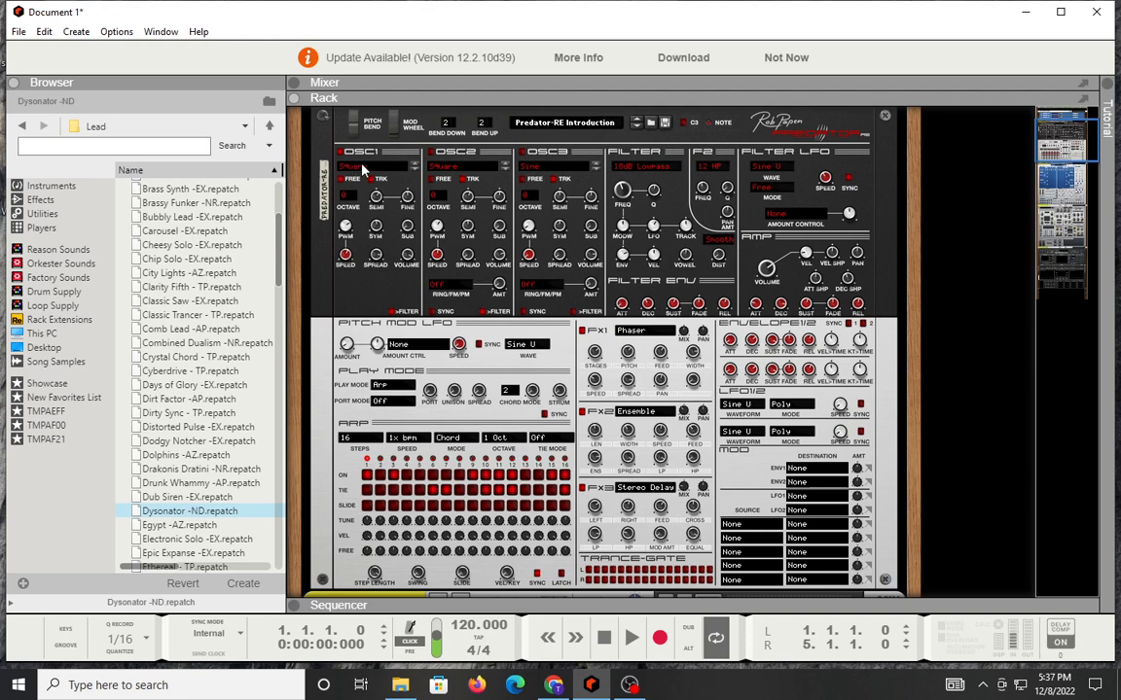
Step: Examine the OSC1 waveform banks and the OSC2 Ring/FM/PM modulation options in the Predator synth
left_click(363, 167)
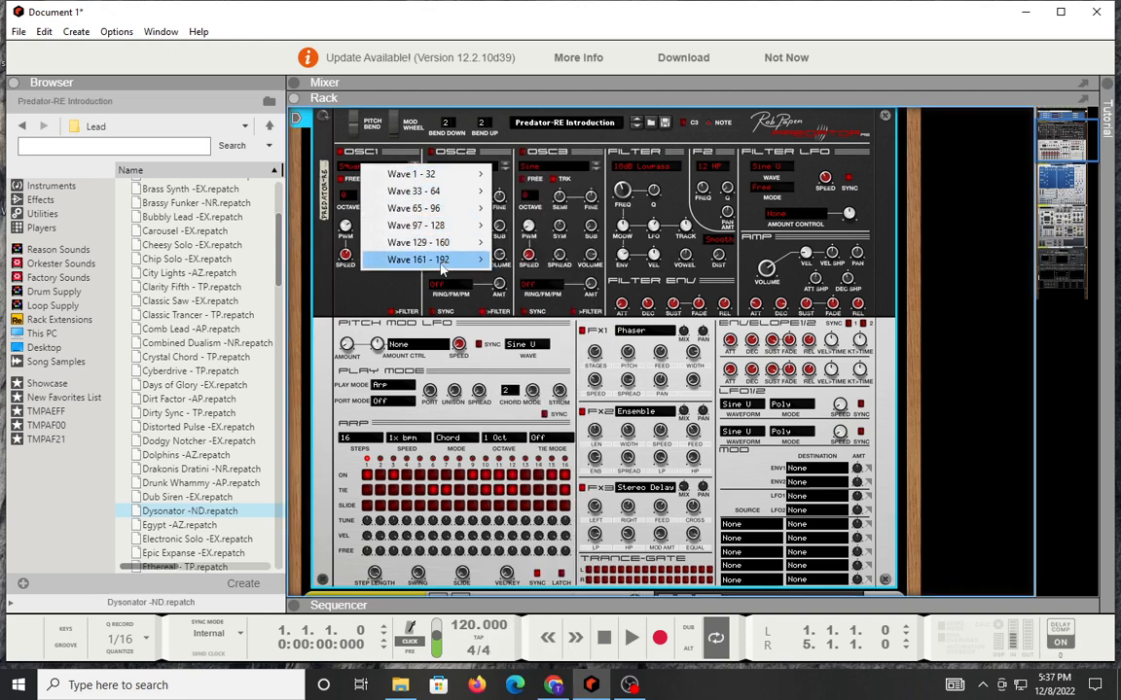
left_click(376, 304)
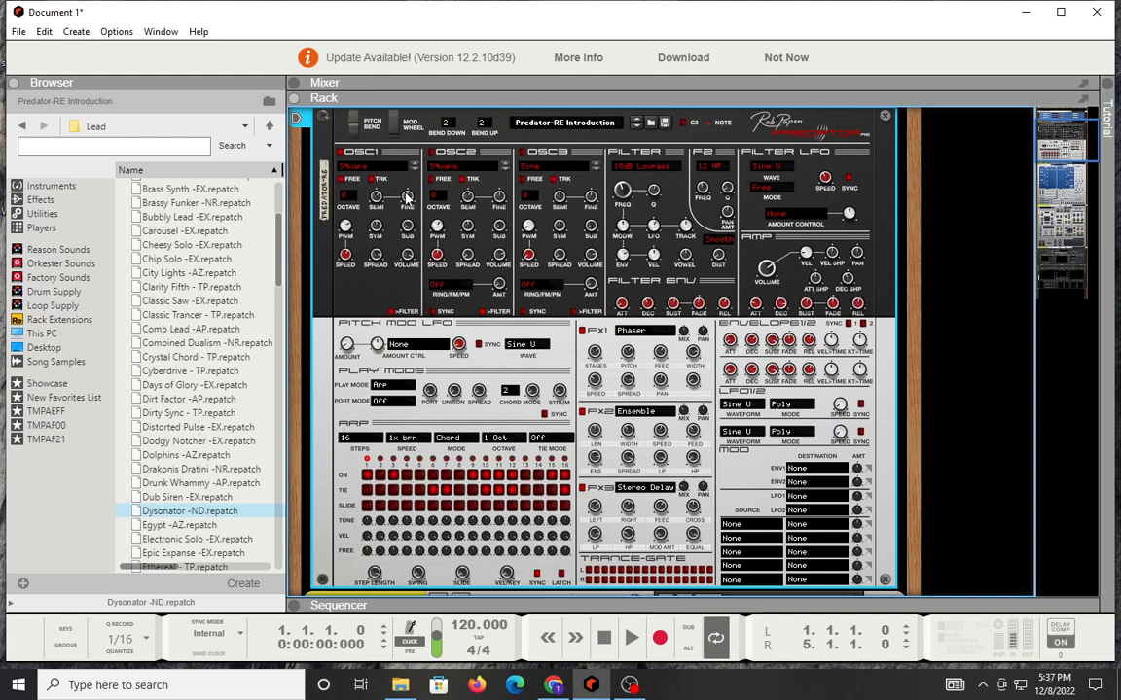
left_click_drag(410, 238, 411, 251)
left_click(455, 292)
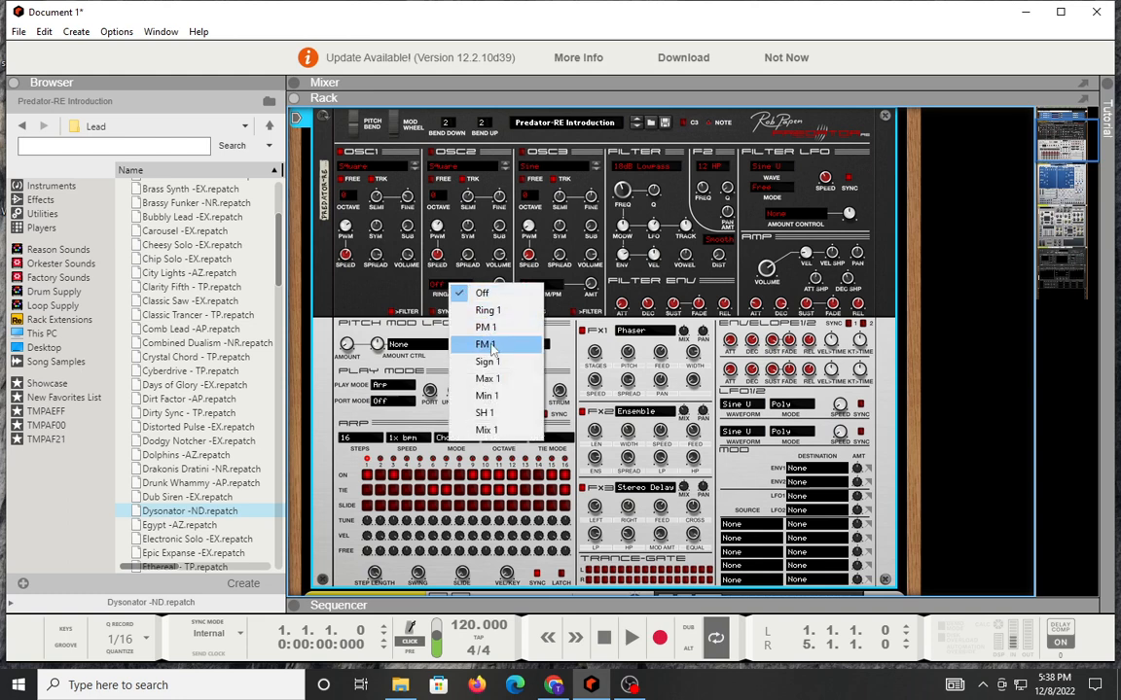
left_click(466, 267)
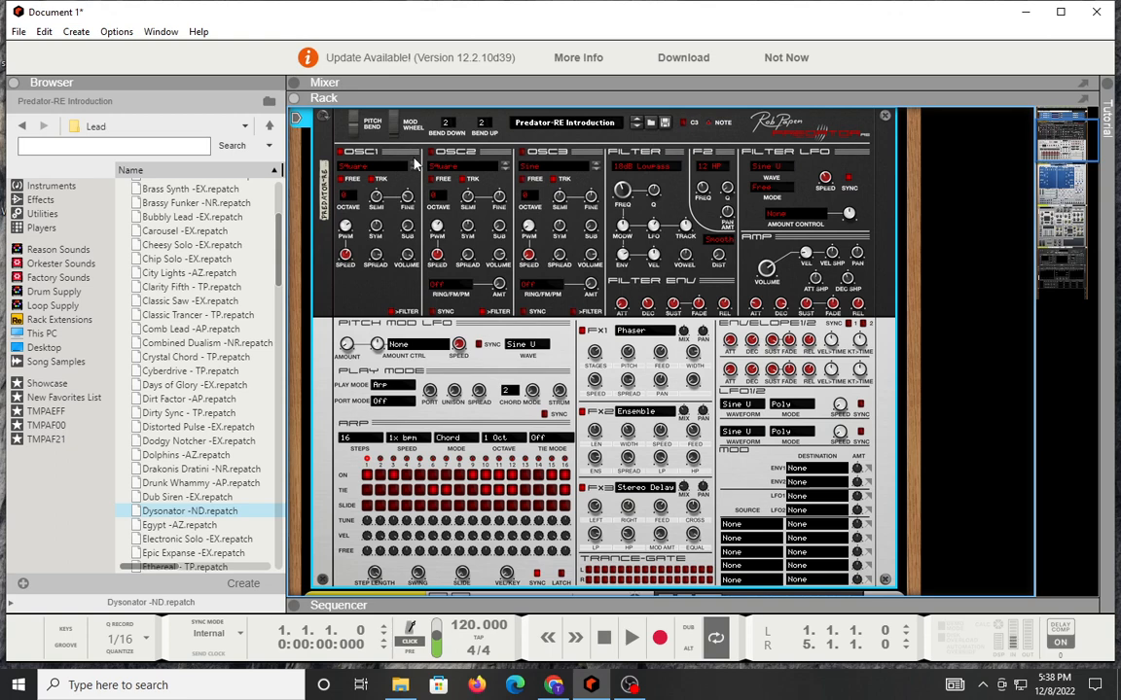
Step: Examine Predator's main filter types, F2 filter types and Filter LFO waveform options
left_click(647, 169)
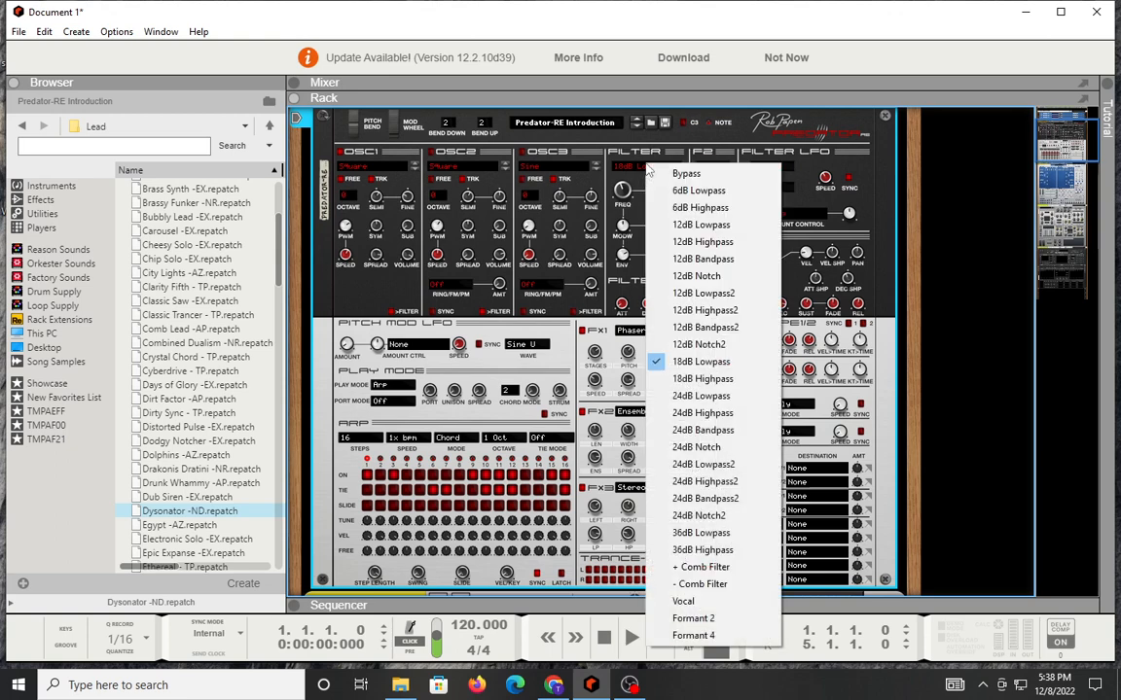
left_click(592, 303)
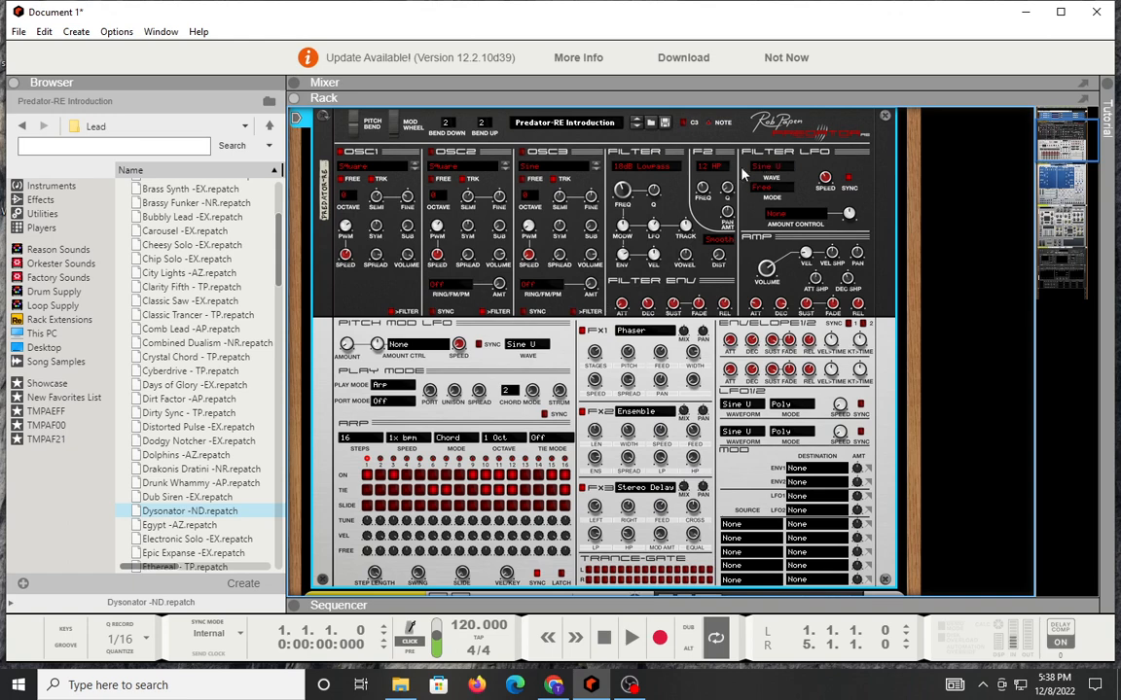
left_click(710, 169)
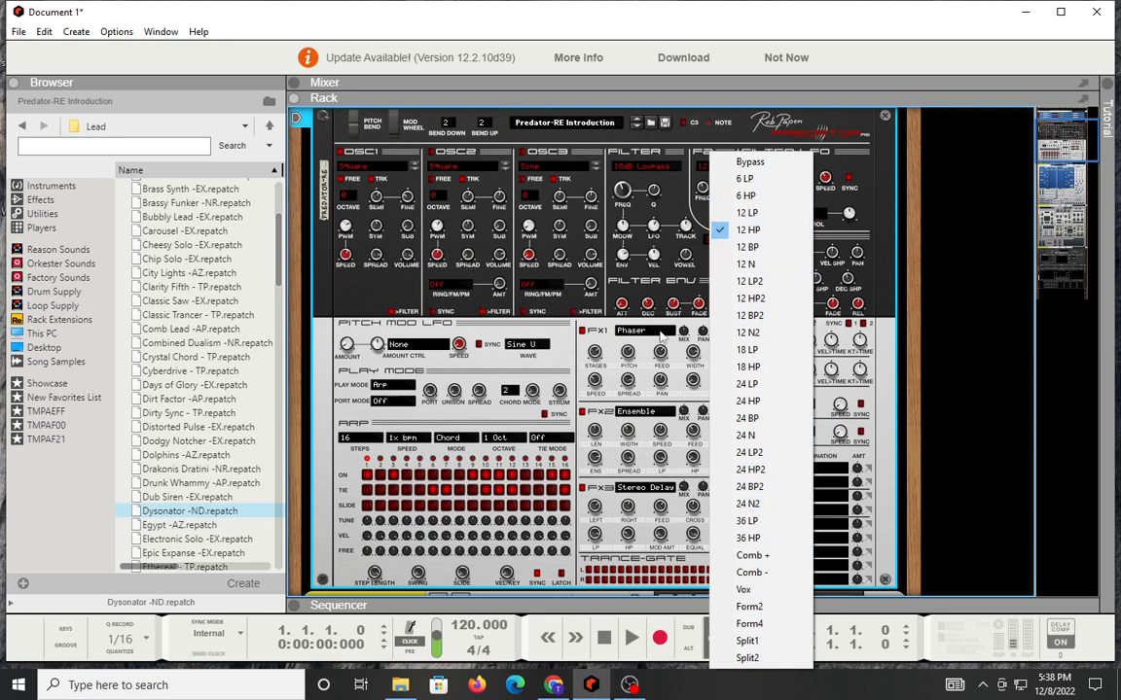
left_click(667, 207)
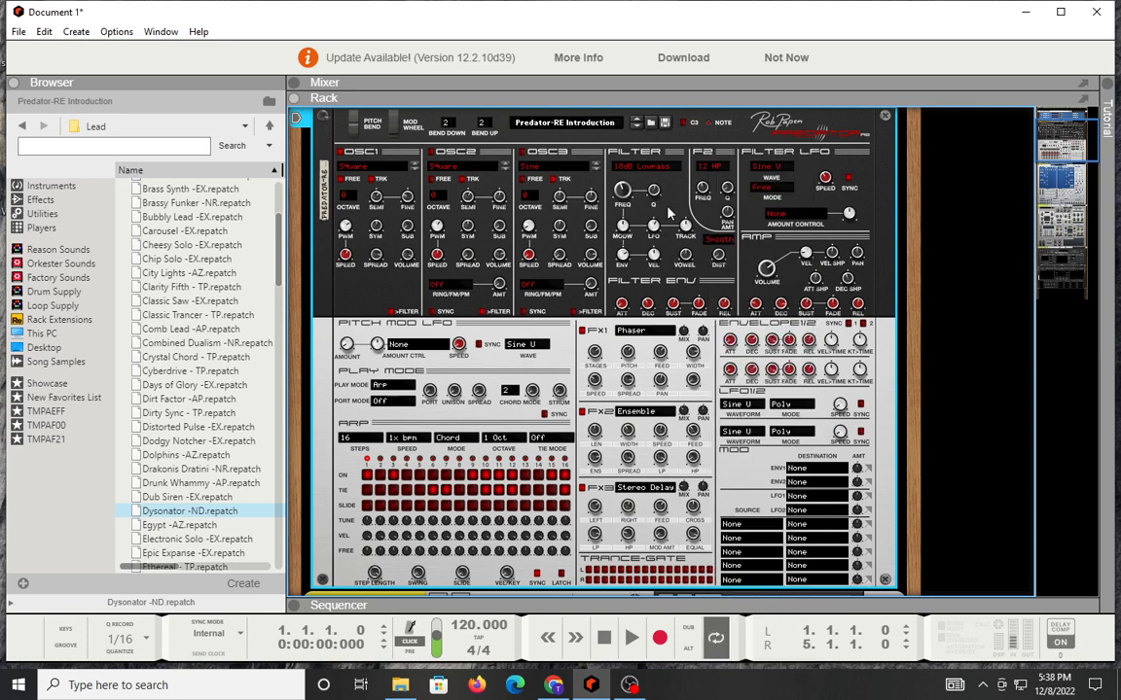
left_click(784, 175)
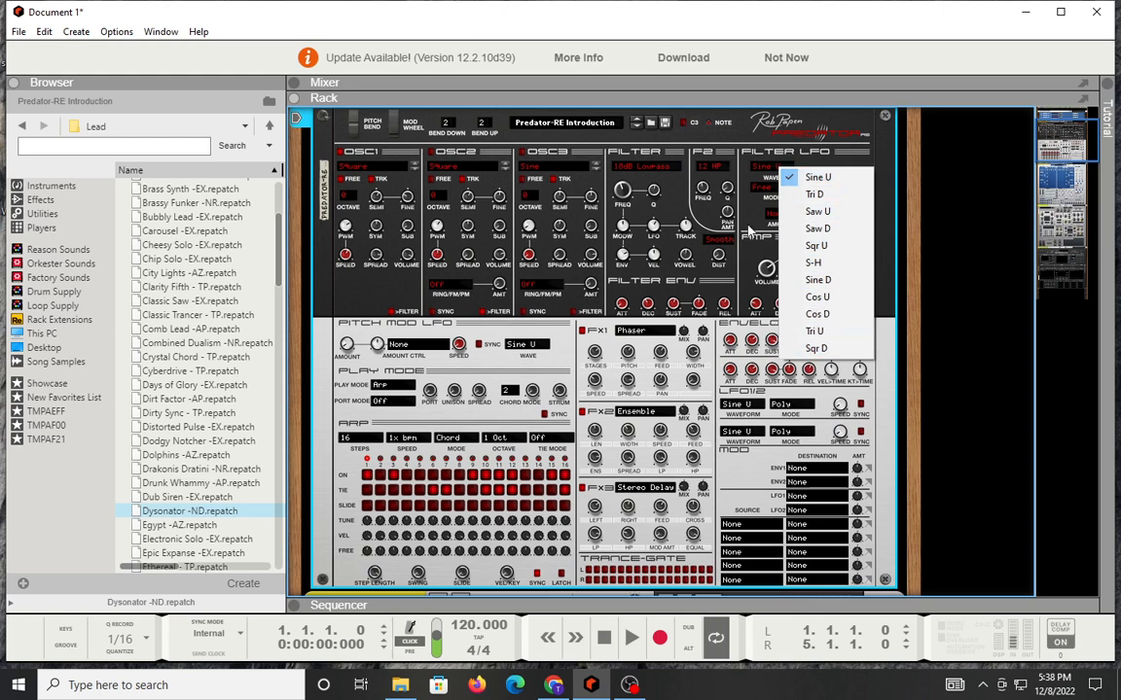
left_click(749, 230)
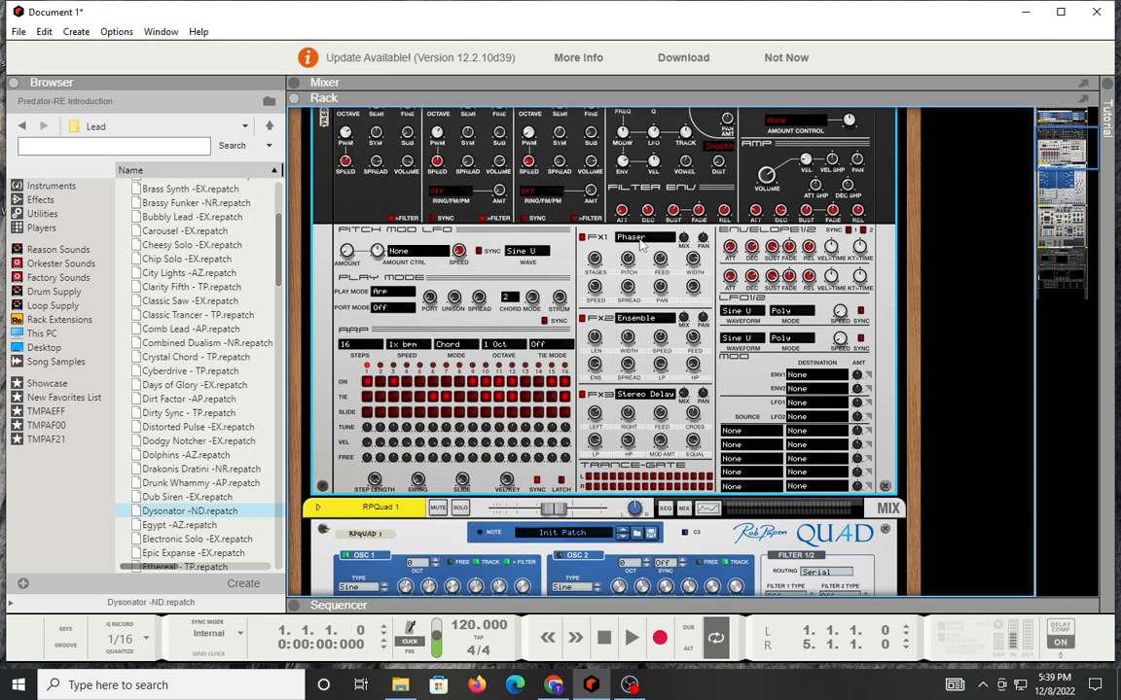
Step: Examine the effect types available for Predator's FX1 and FX3 slots
left_click(640, 240)
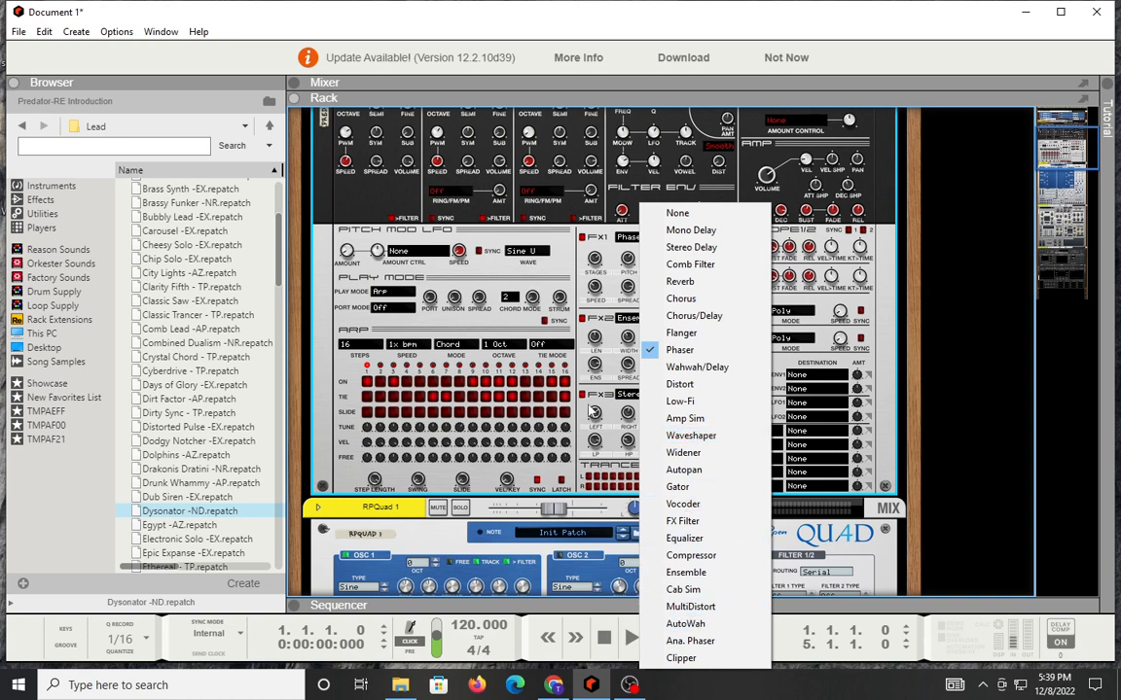
left_click(598, 375)
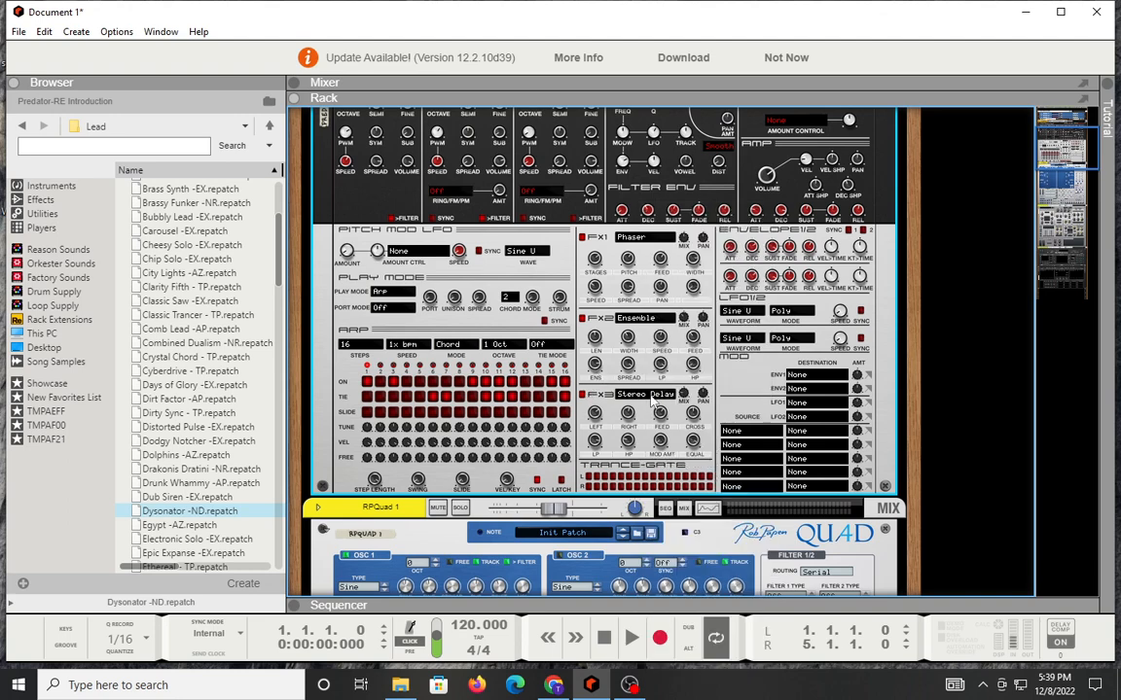
left_click(634, 393)
left_click(630, 378)
scroll(549, 460, "up", 3)
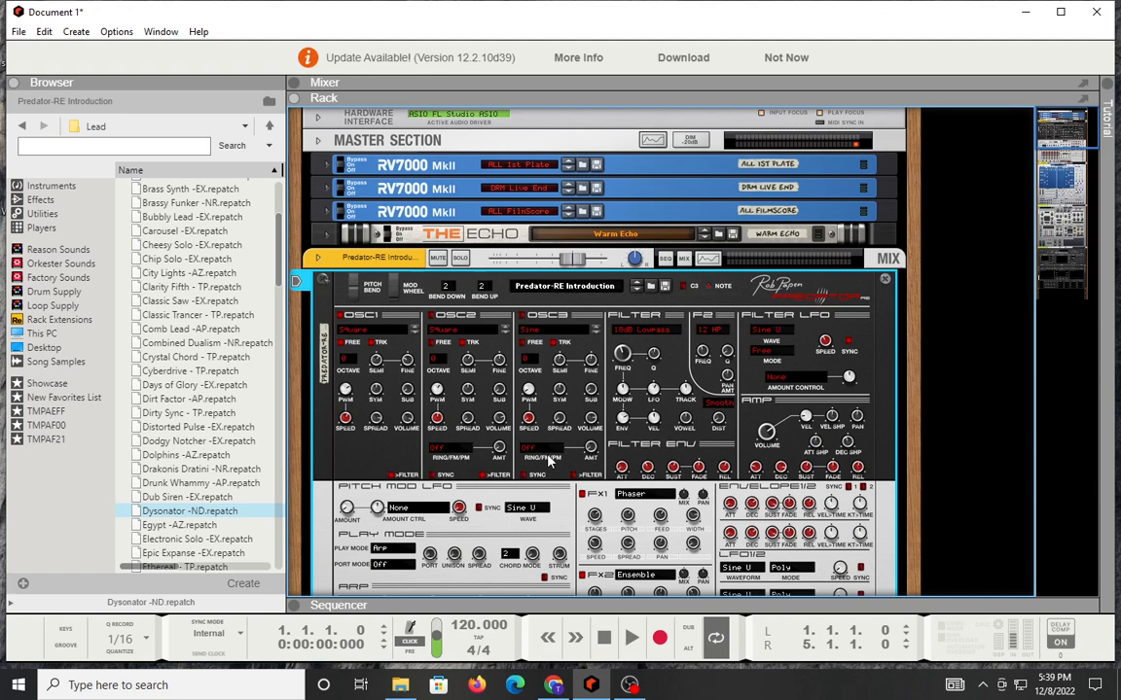
Step: Select the RPQuad 1 track in the sequencer and return to the full rack view
scroll(549, 462, "down", 2)
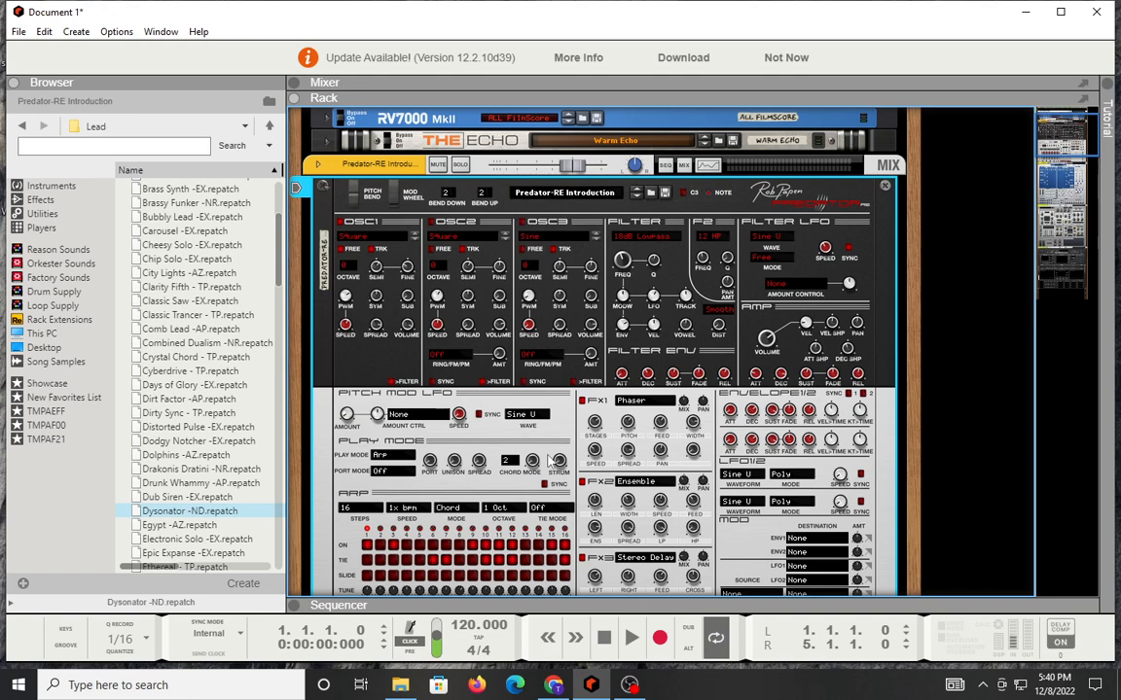
scroll(547, 463, "down", 3)
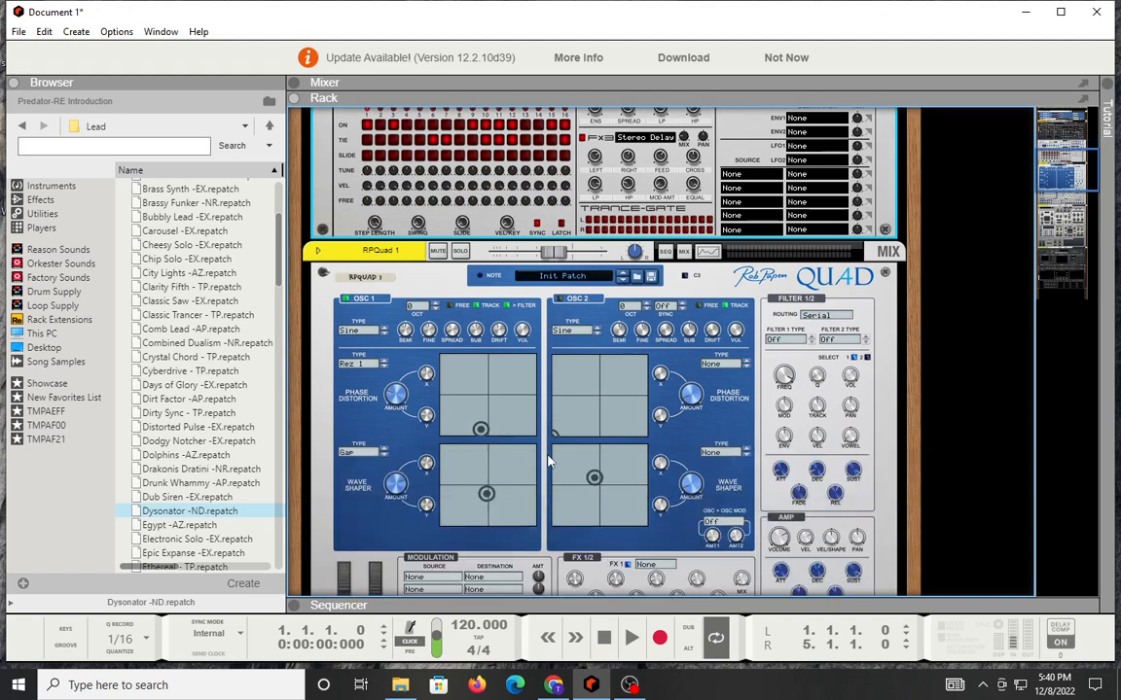
key("F7")
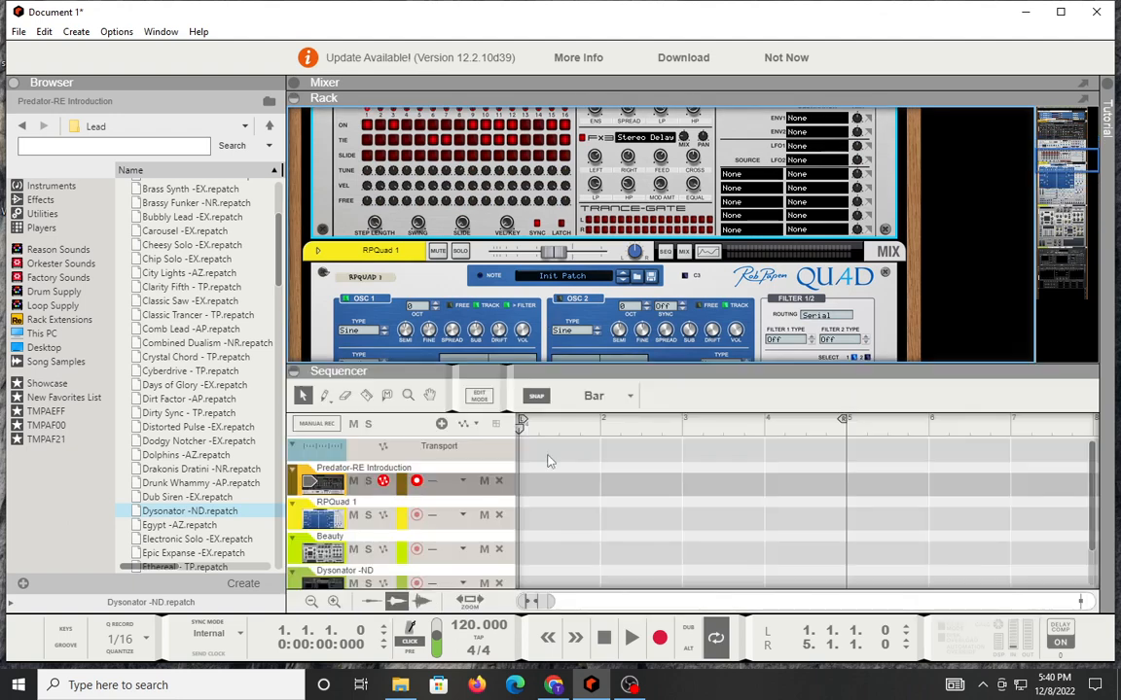
left_click(335, 520)
key("F7")
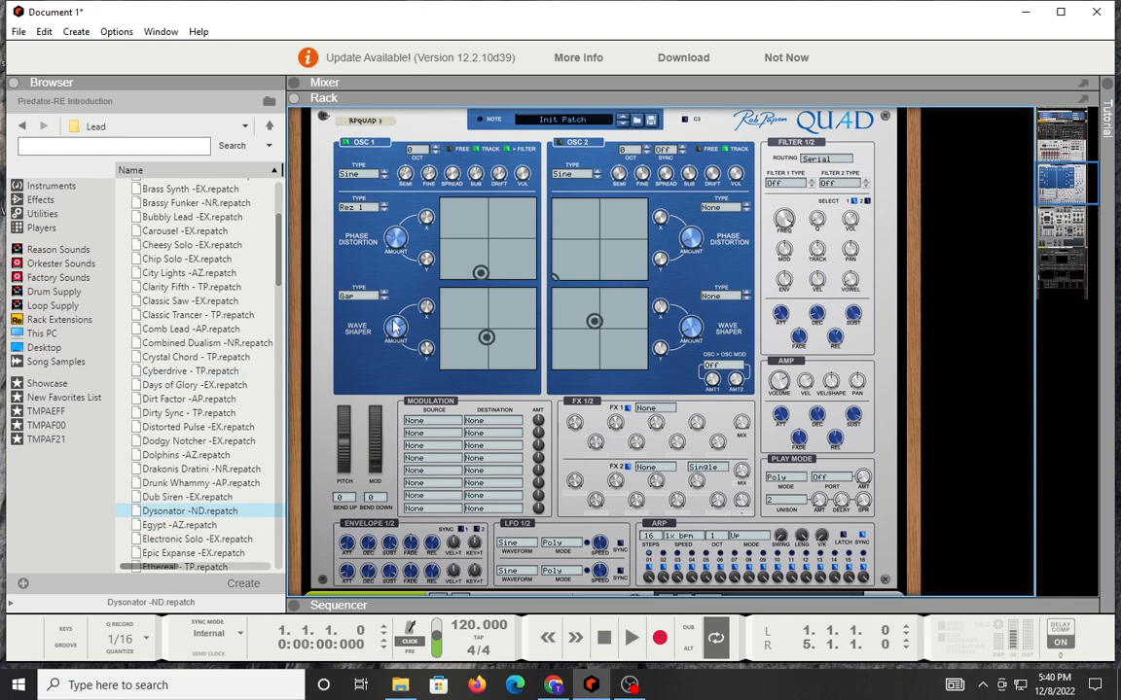
Step: Examine the OSC 1 waveforms, Phase Distortion types and Wave Shaper types in the Quad synth
mouse_move(395, 328)
left_click(346, 173)
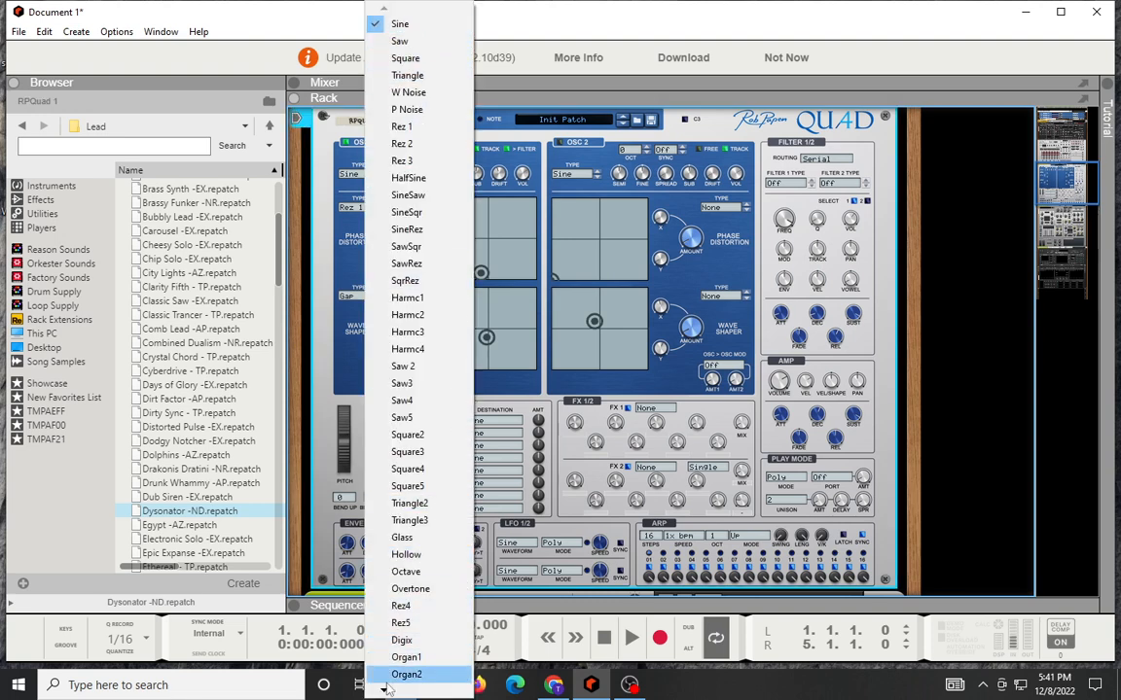
mouse_move(384, 692)
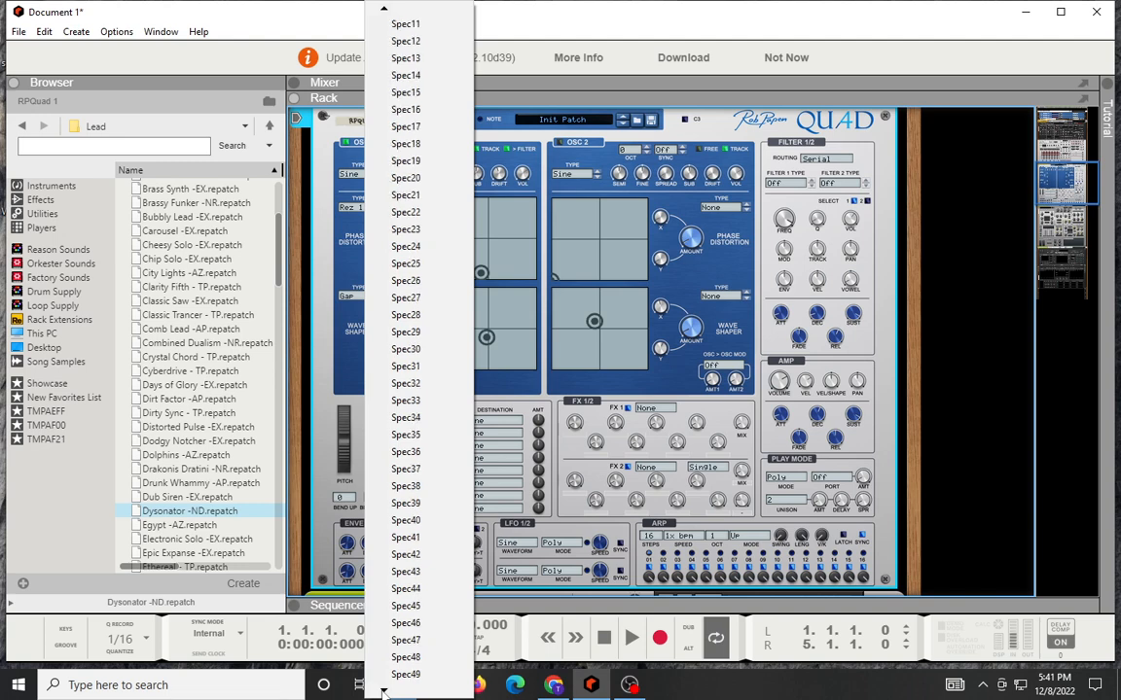
left_click(345, 258)
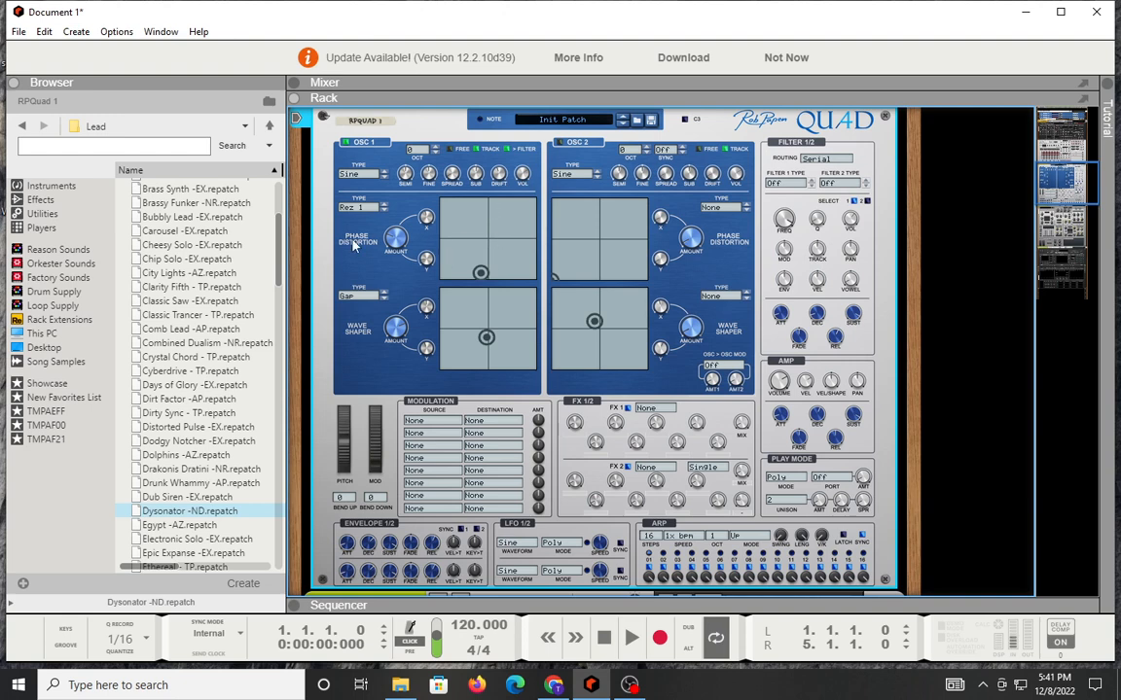
left_click(367, 210)
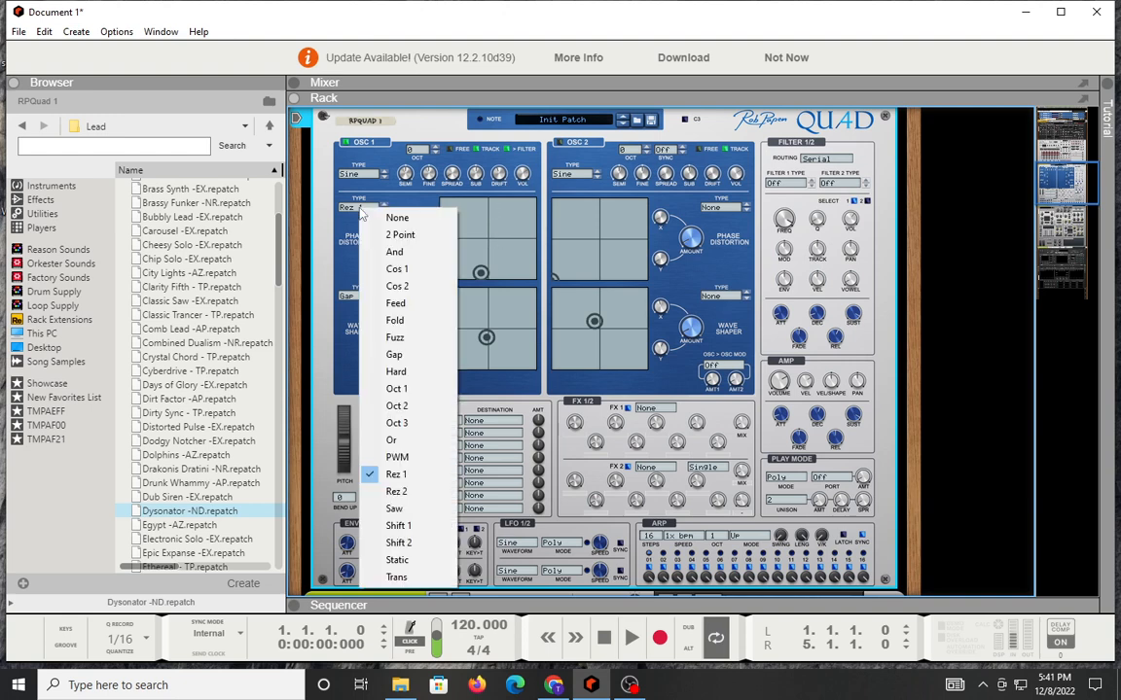
left_click(341, 242)
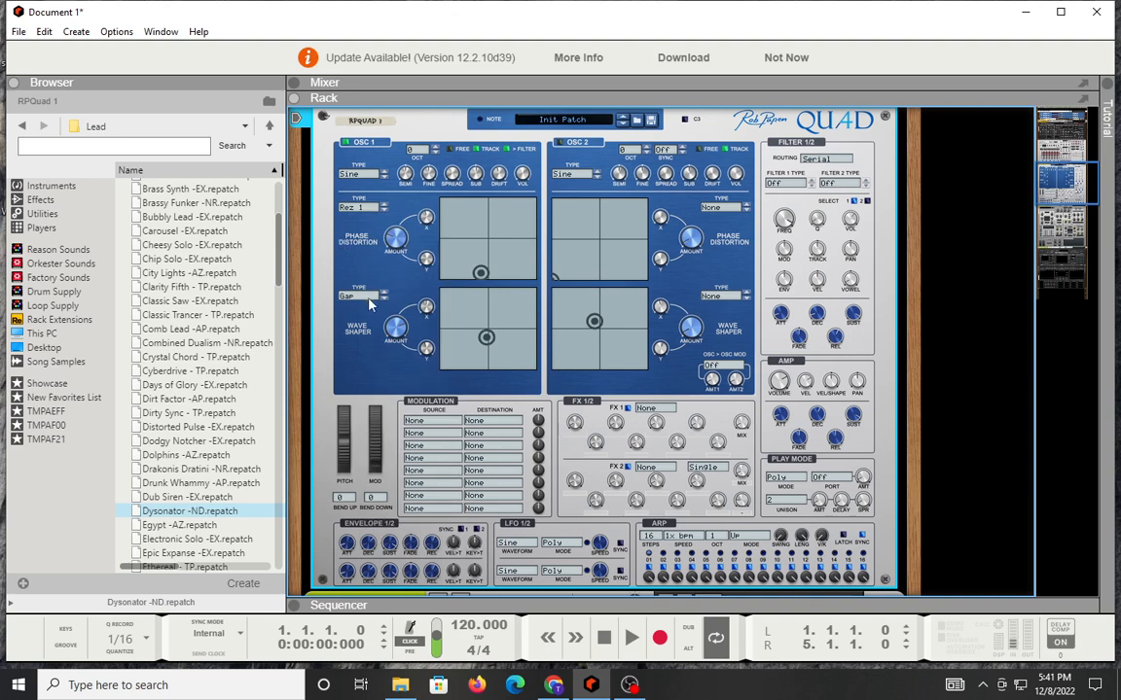
left_click(352, 298)
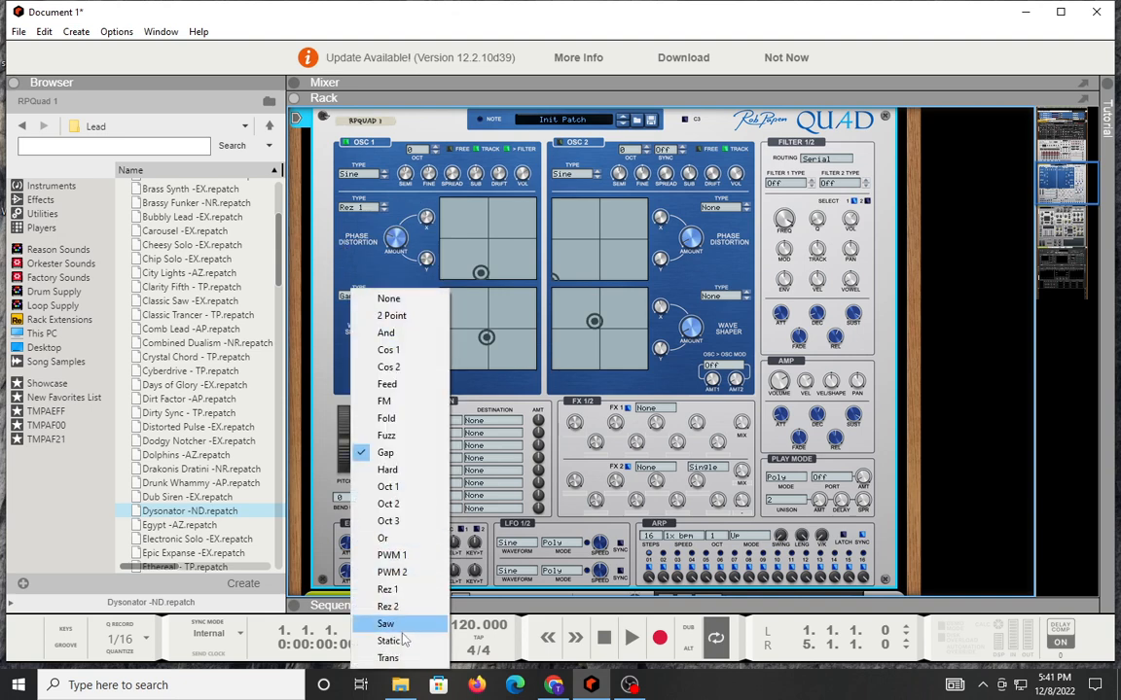
left_click(477, 294)
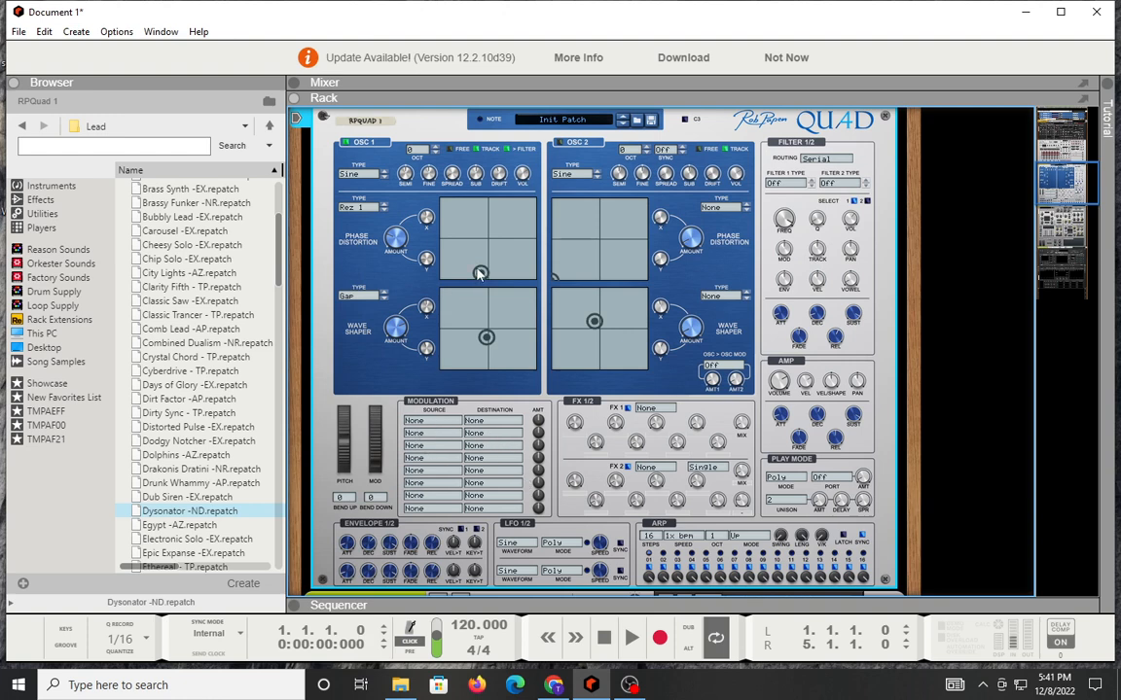
Step: Move OSC 1's Phase Distortion XY point just below the pad's centre and its Wave Shaper point into the upper-right quadrant
left_click_drag(479, 274, 487, 230)
left_click_drag(396, 181, 400, 156)
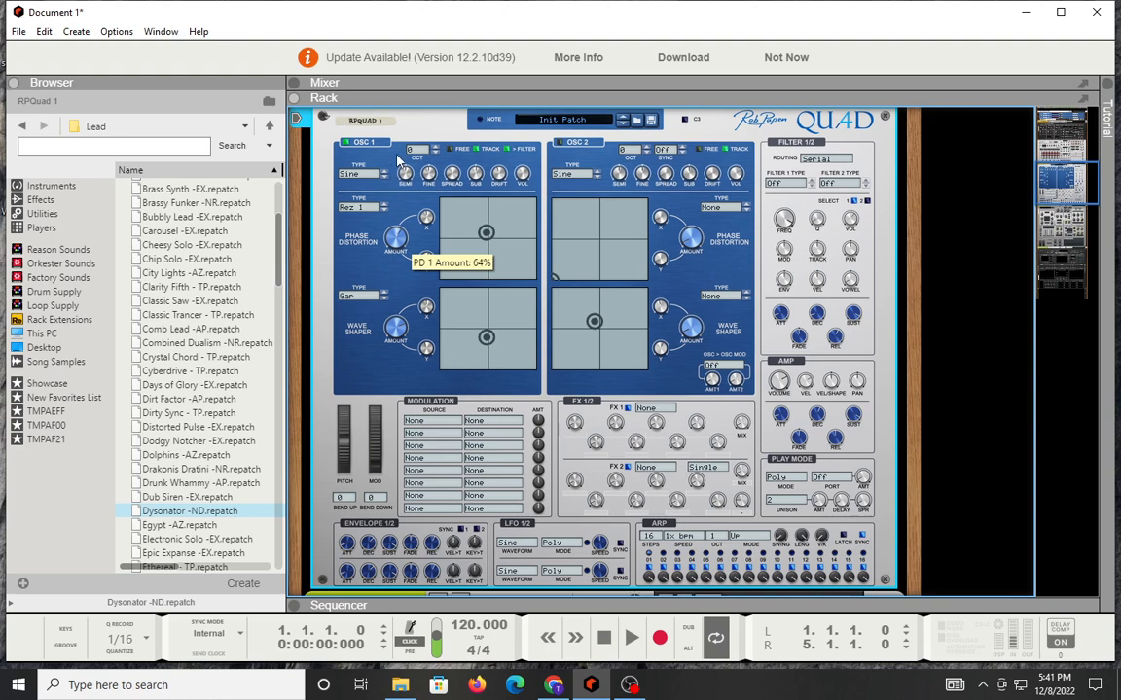
mouse_move(486, 233)
left_mouse_down()
mouse_move(510, 257)
mouse_move(494, 273)
mouse_move(451, 263)
mouse_move(518, 233)
mouse_move(467, 222)
mouse_move(489, 249)
left_mouse_up()
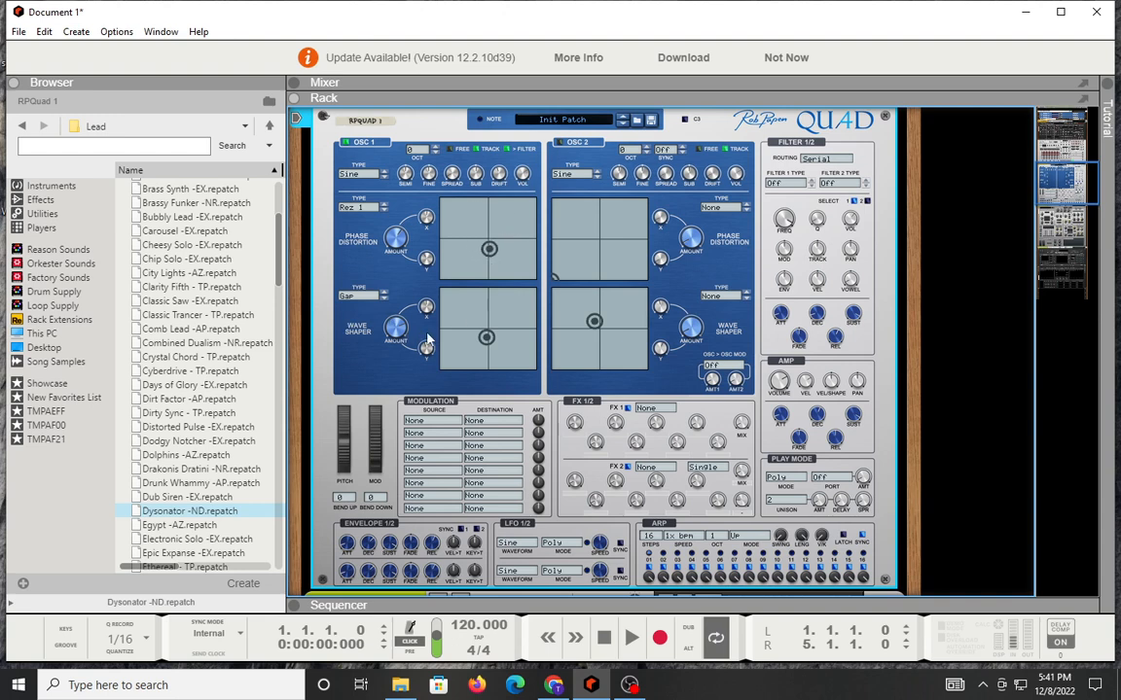
left_click_drag(487, 338, 517, 307)
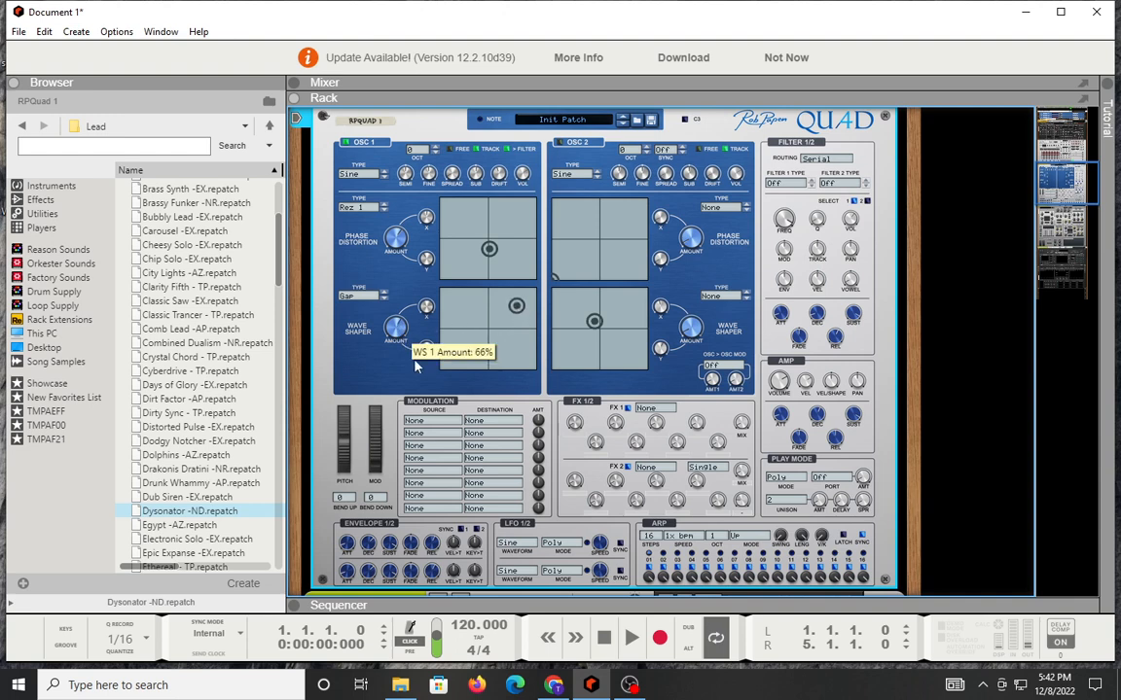
Step: Look through OSC 1's Wave Shaper type list again and check the oscillator's upper controls
left_click(357, 298)
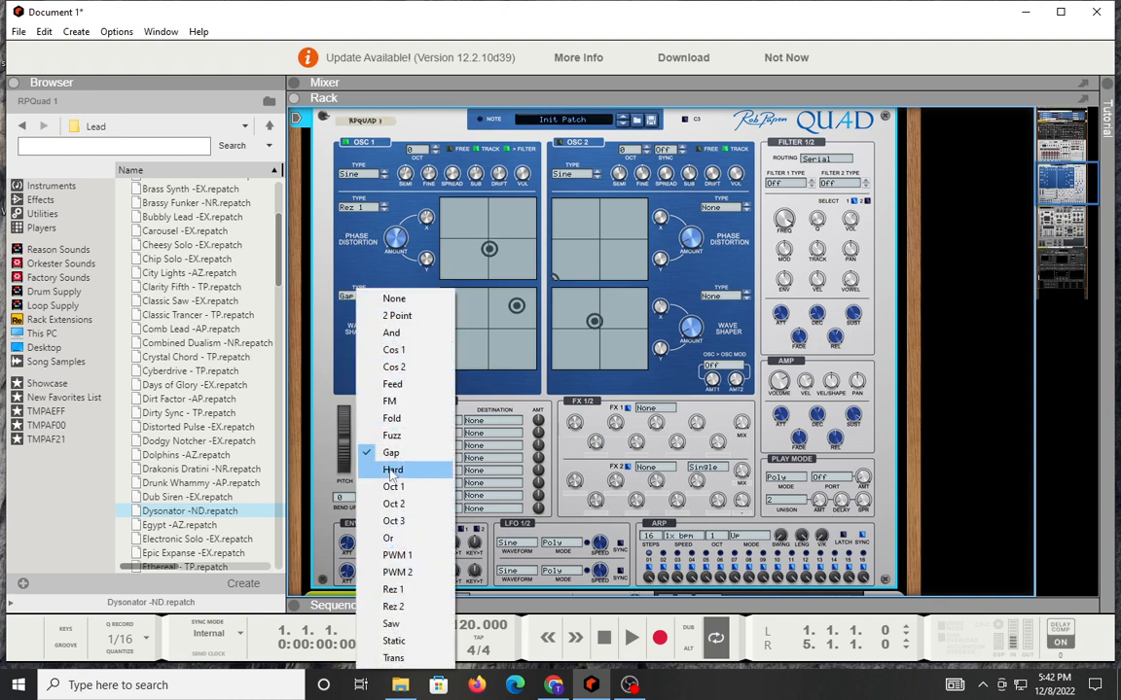
left_click(367, 259)
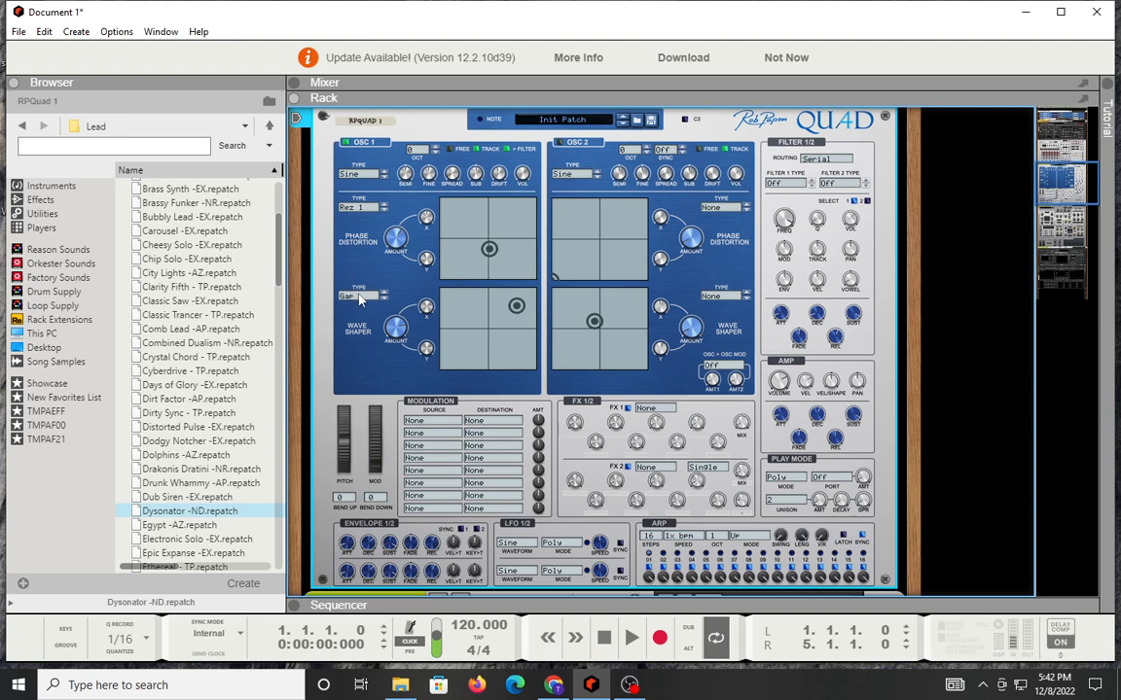
left_click(352, 297)
left_click(312, 225)
left_click_drag(434, 198, 439, 217)
mouse_move(505, 197)
left_mouse_down()
mouse_move(495, 199)
mouse_move(494, 251)
mouse_move(487, 79)
mouse_move(484, 199)
left_mouse_up()
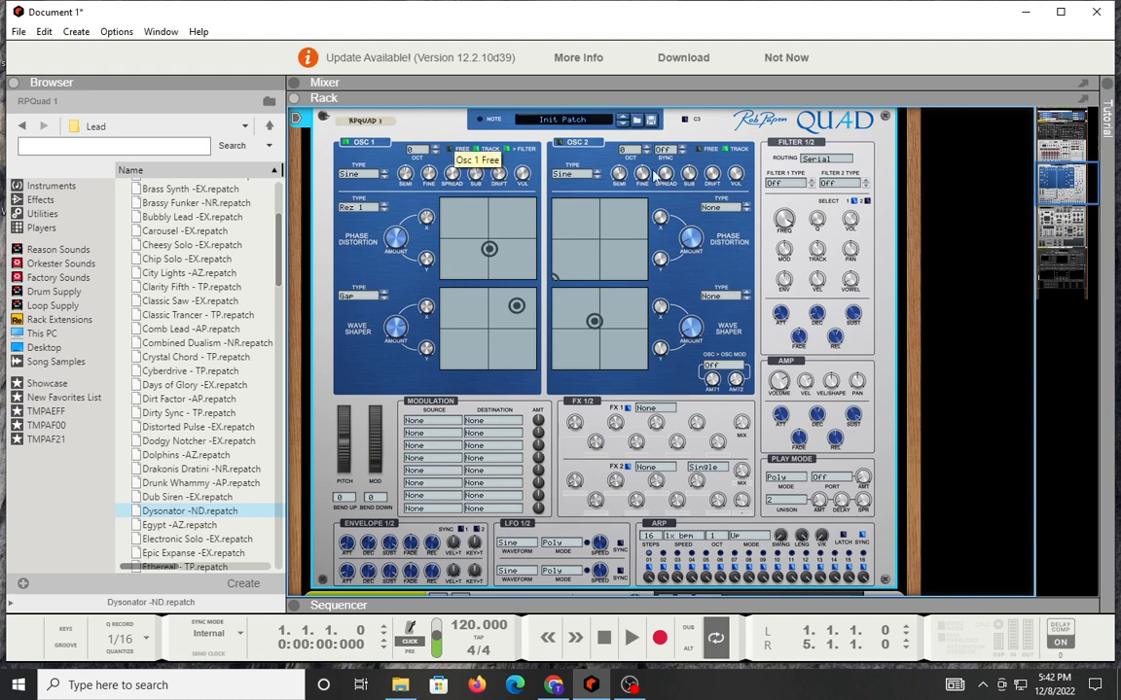
Step: Look through the Quad synth's Filter 1 types and the effect types offered for FX 1 and FX 2
left_click(778, 185)
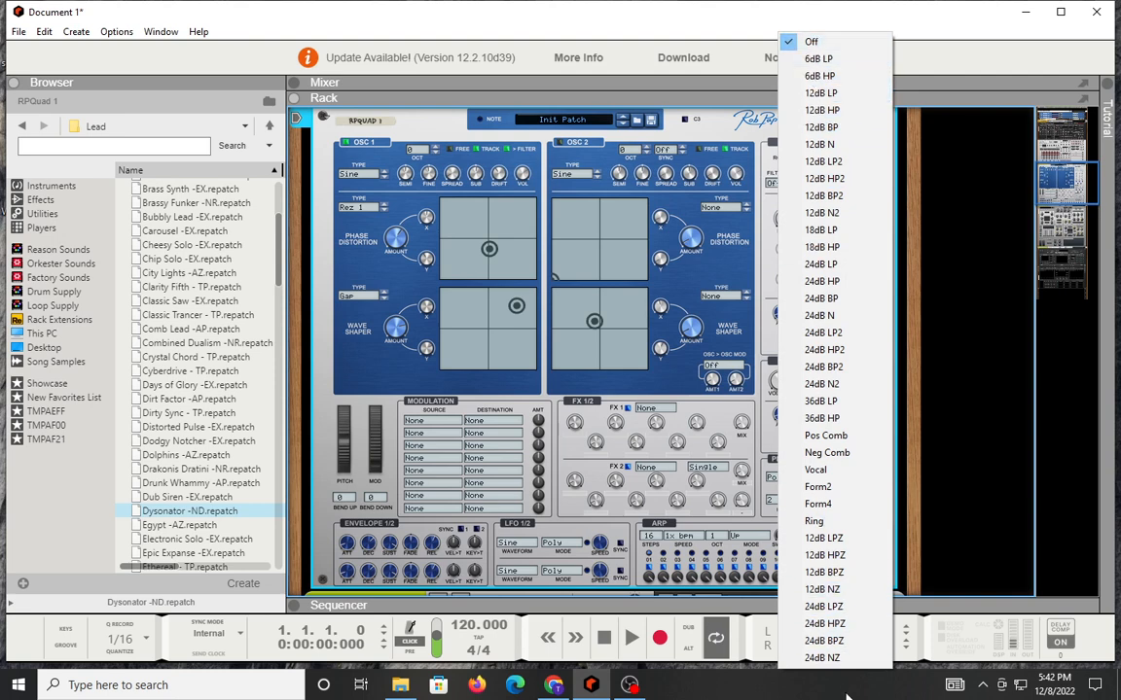
left_click(709, 407)
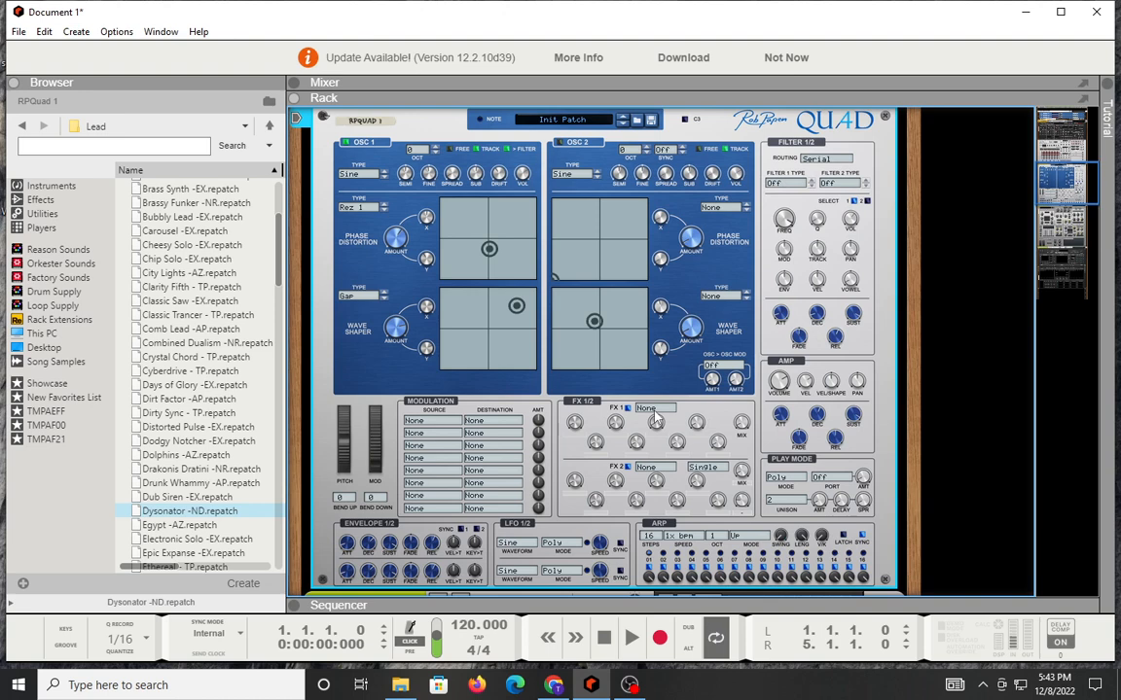
left_click(652, 409)
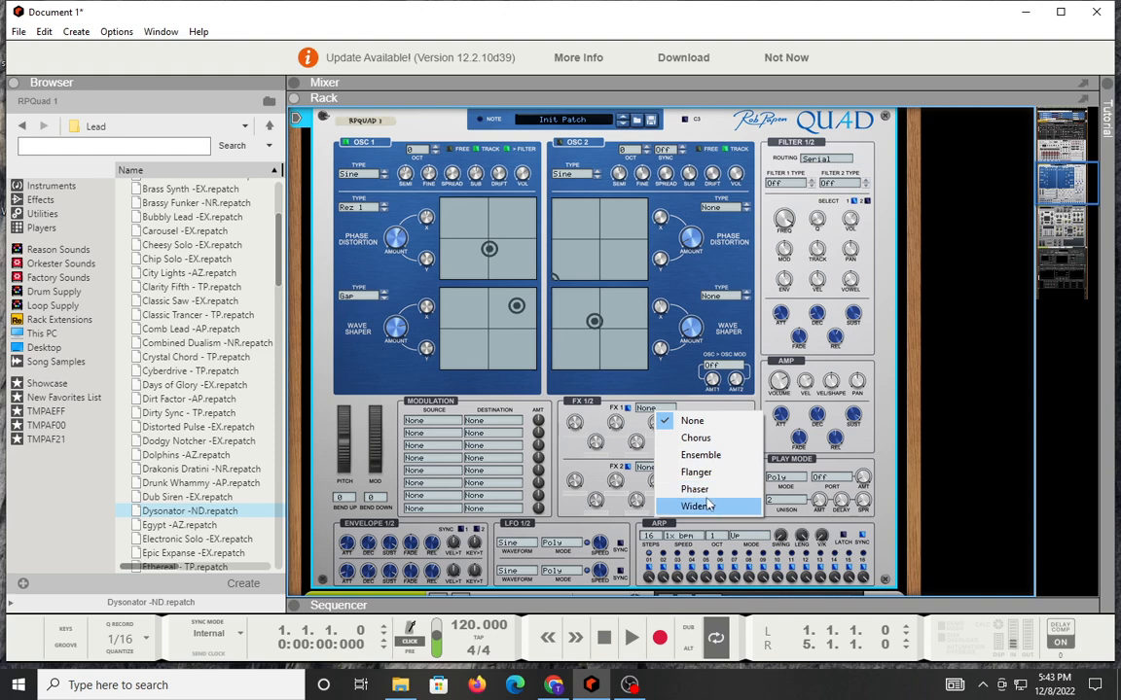
left_click(719, 409)
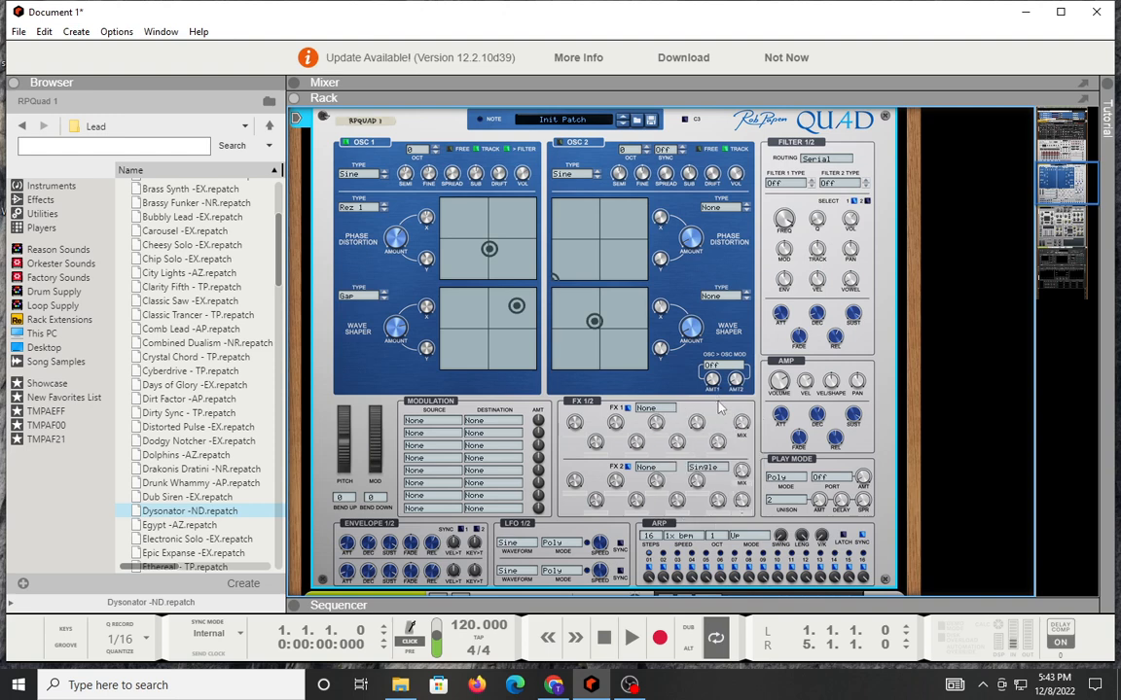
left_click(651, 468)
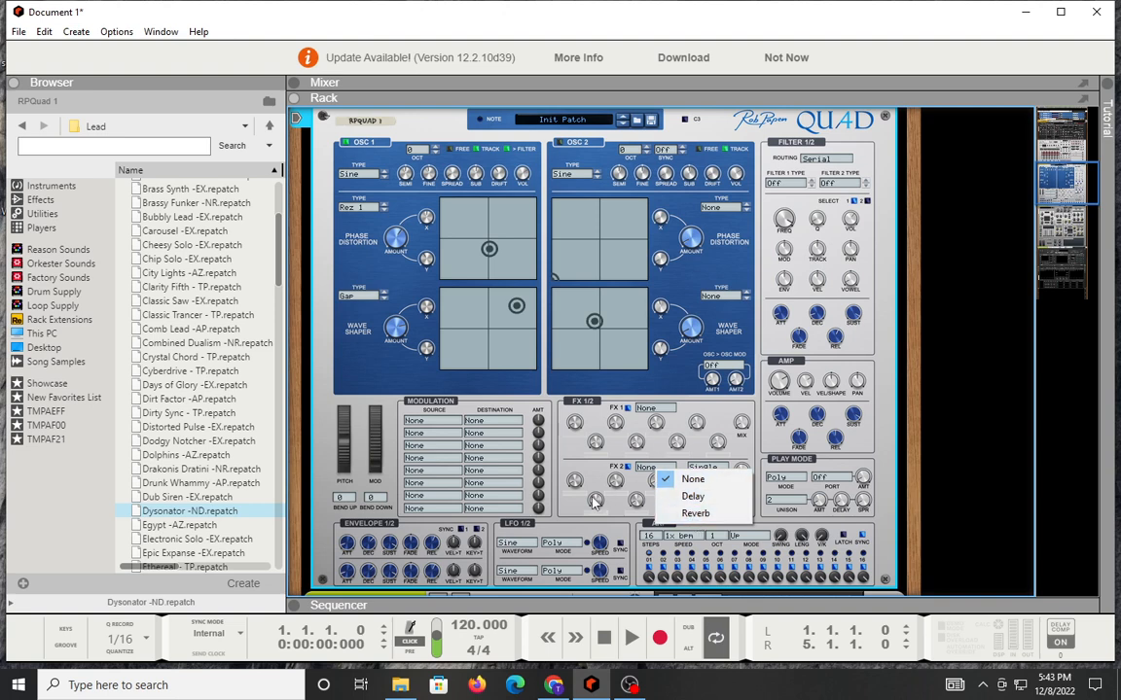
left_click(671, 480)
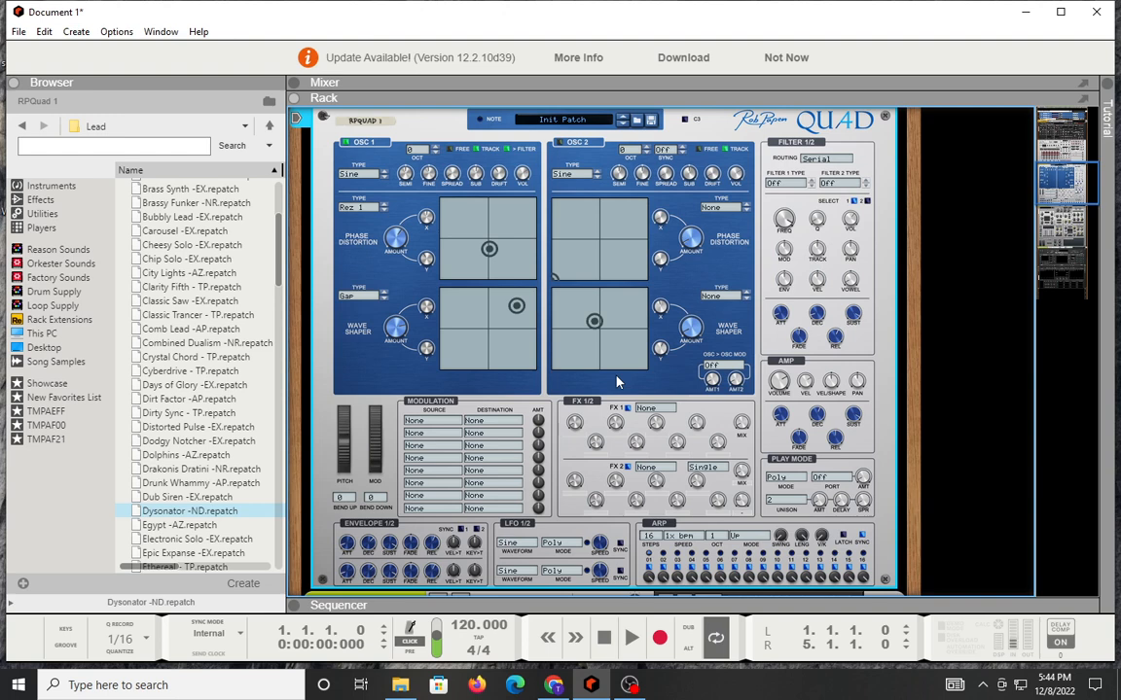
Step: Examine the Quad synth's rear-panel inputs and CV connections and return to its front panel
key("Tab")
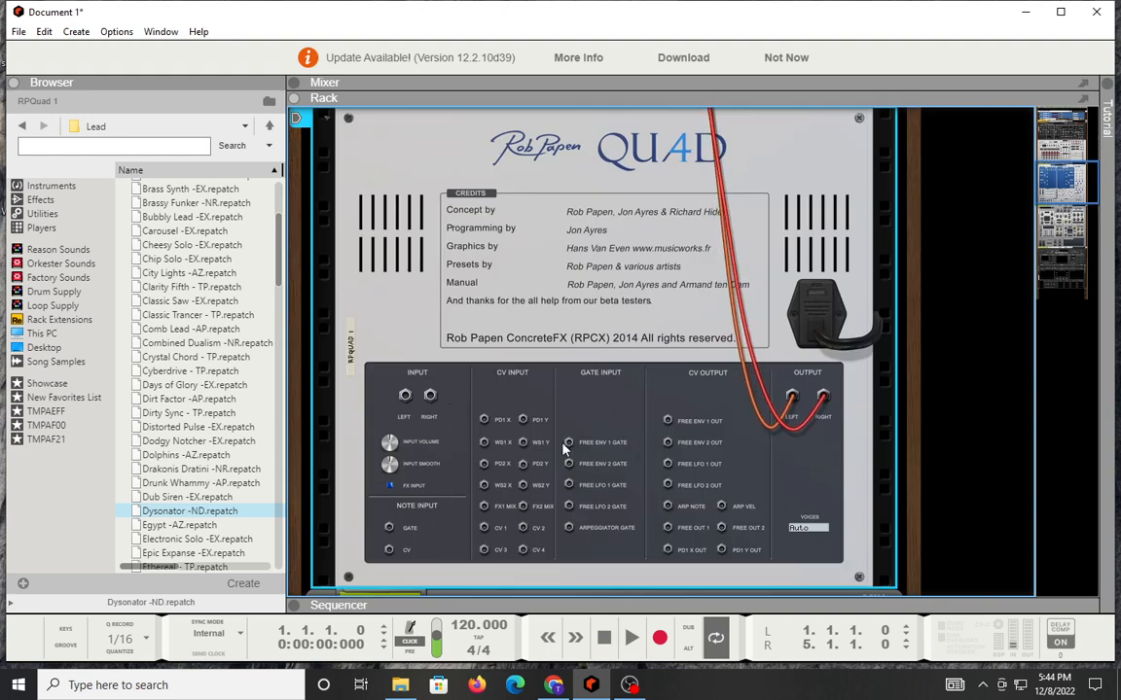
key("Tab")
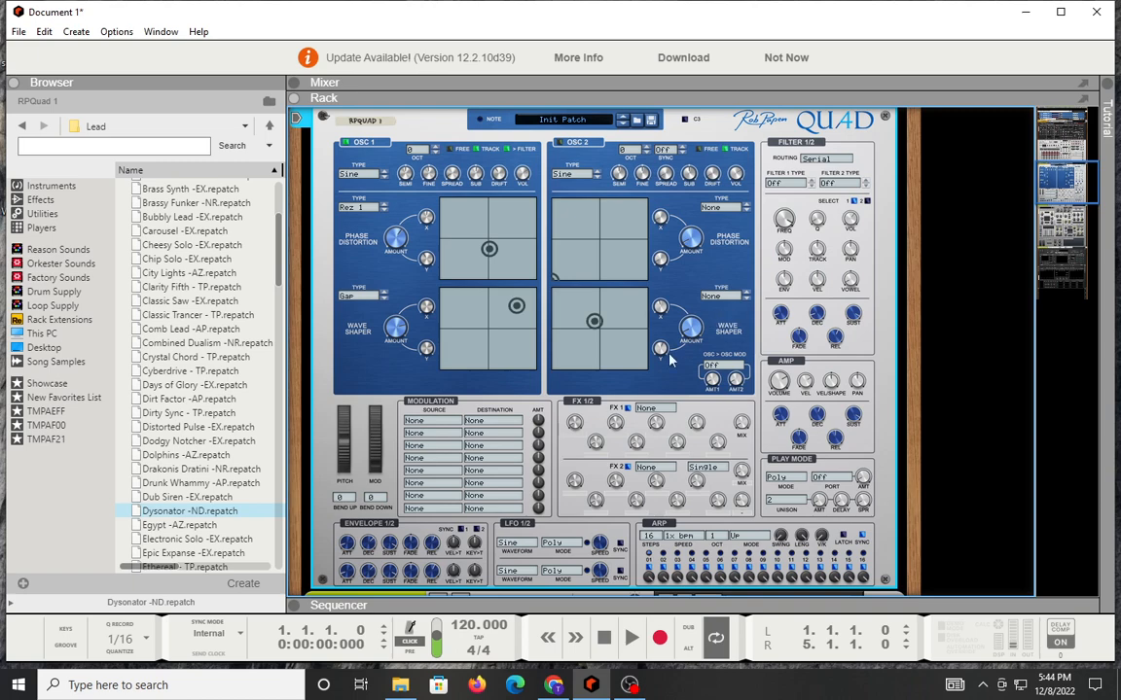
Step: Select the Spire synth's Beauty track in the sequencer and return to the full rack view
scroll(603, 318, "down", 5)
scroll(650, 371, "down", 3)
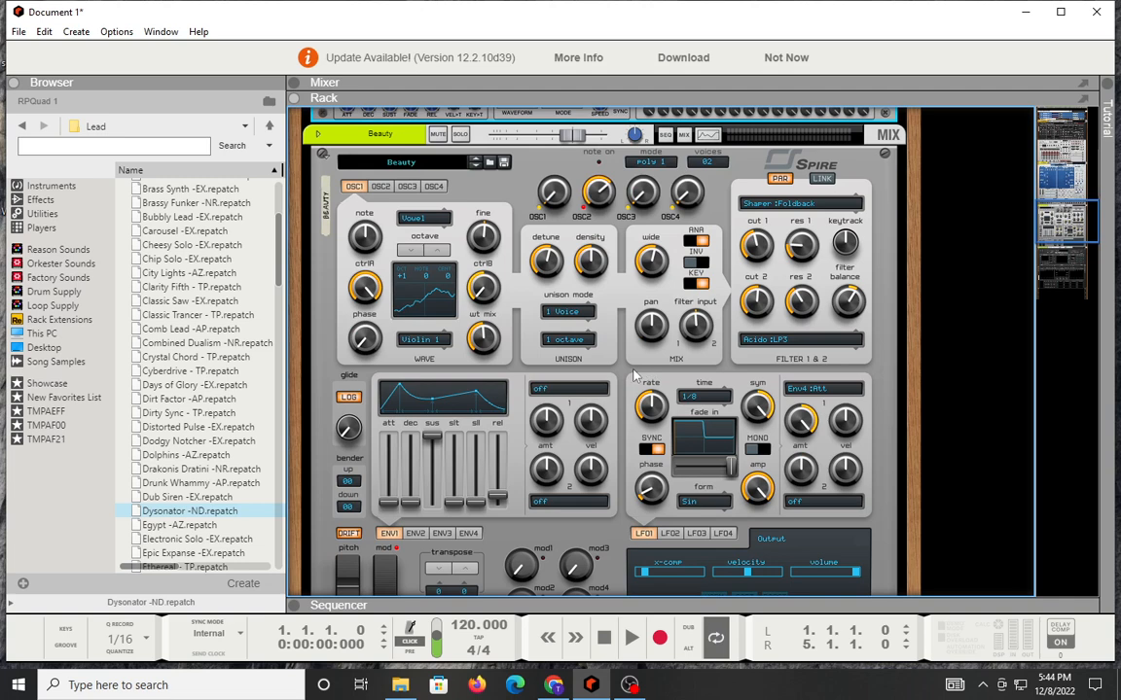
key("F7")
left_click(331, 301)
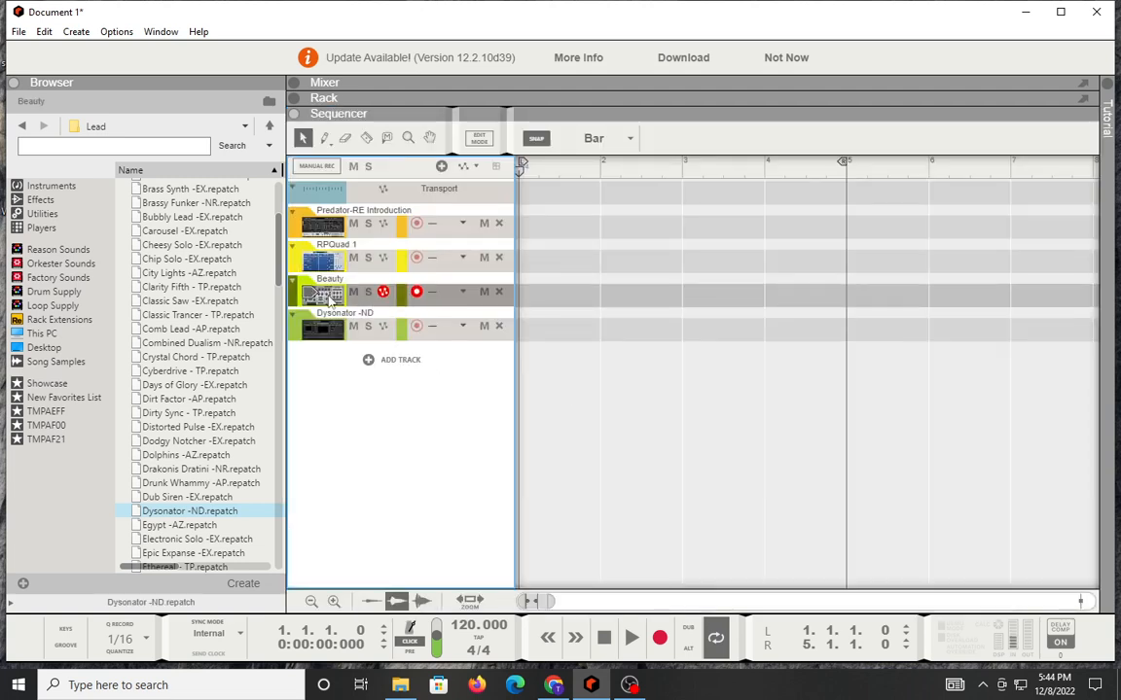
key("F6")
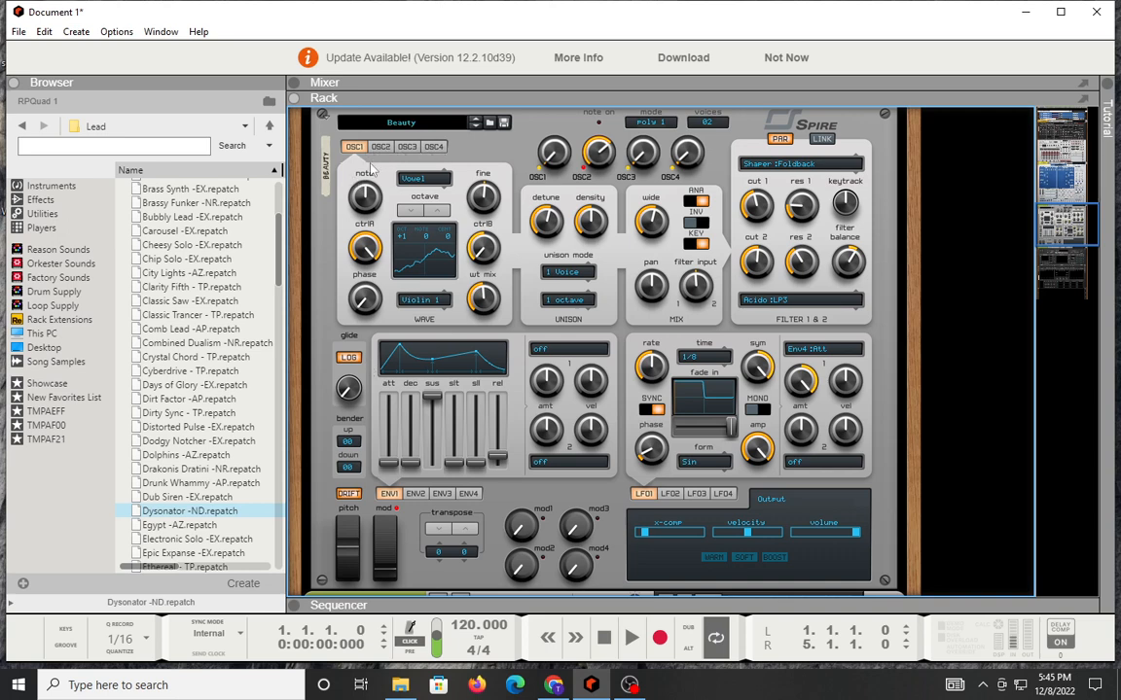
Step: Try other oscillator types for Spire's OSC1 and set the type to Classic
left_click(416, 183)
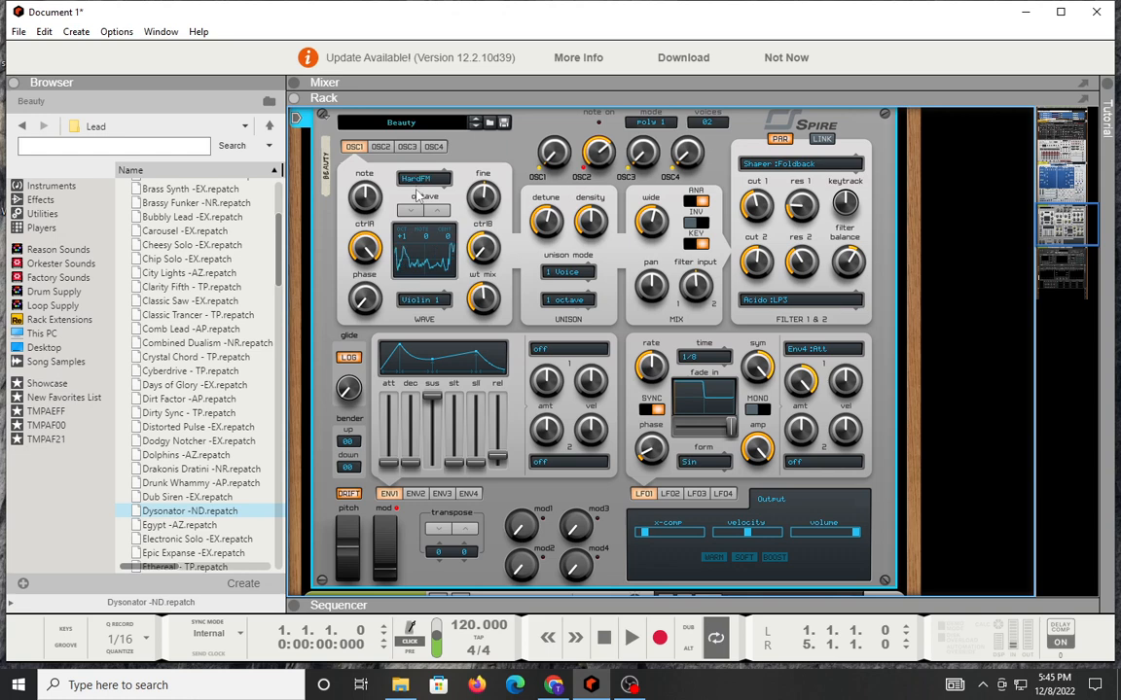
mouse_move(420, 179)
left_mouse_down()
mouse_move(421, 131)
mouse_move(424, 200)
mouse_move(423, 159)
left_mouse_up()
left_click_drag(424, 173, 430, 284)
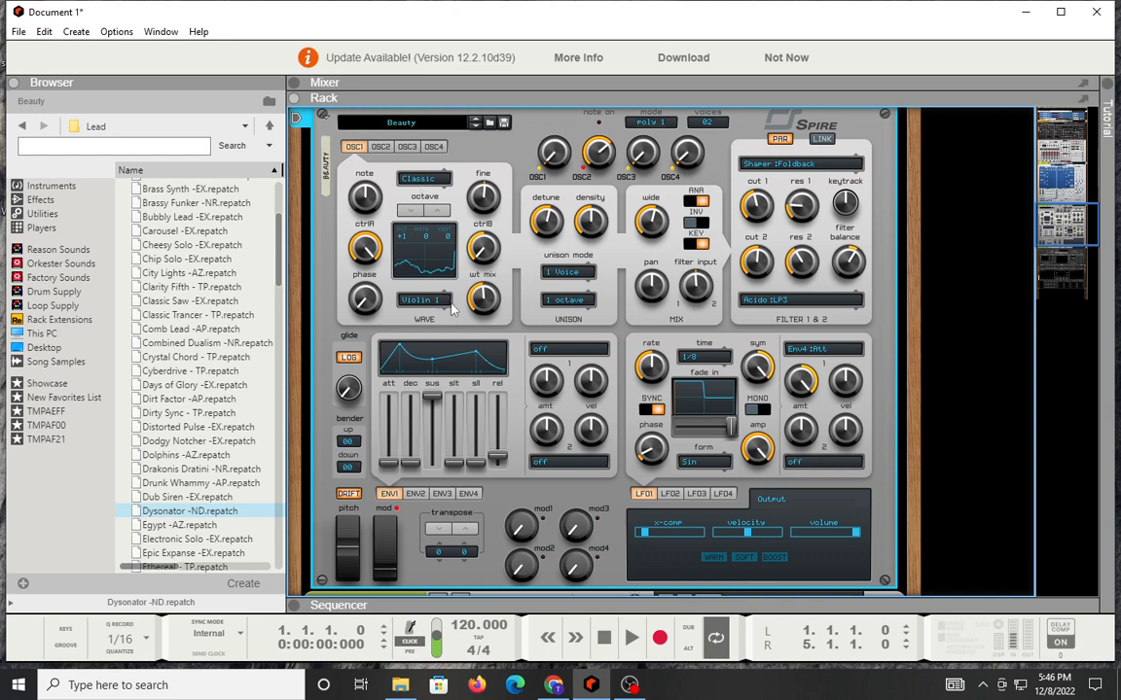
Step: Go through OSC1's available waves, including Alarm 2 and Vocal 5, and set the wave to Robo 2
left_click_drag(419, 303, 430, 168)
left_click_drag(413, 300, 424, 155)
left_click_drag(394, 273, 449, 133)
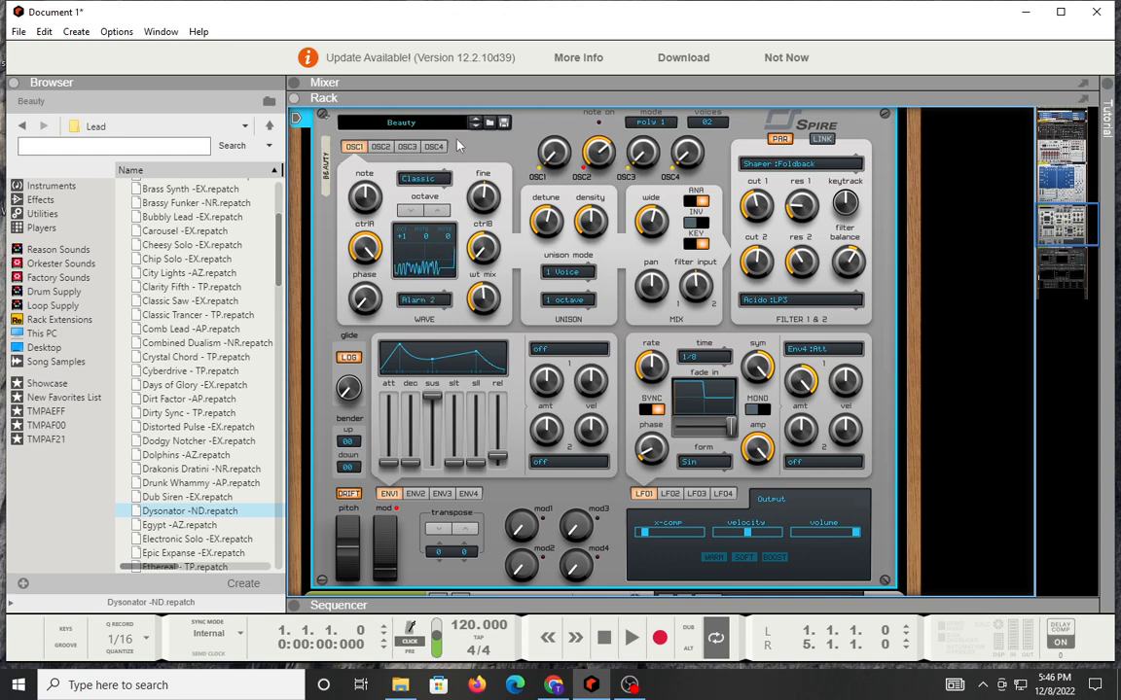
left_click_drag(433, 267, 430, 492)
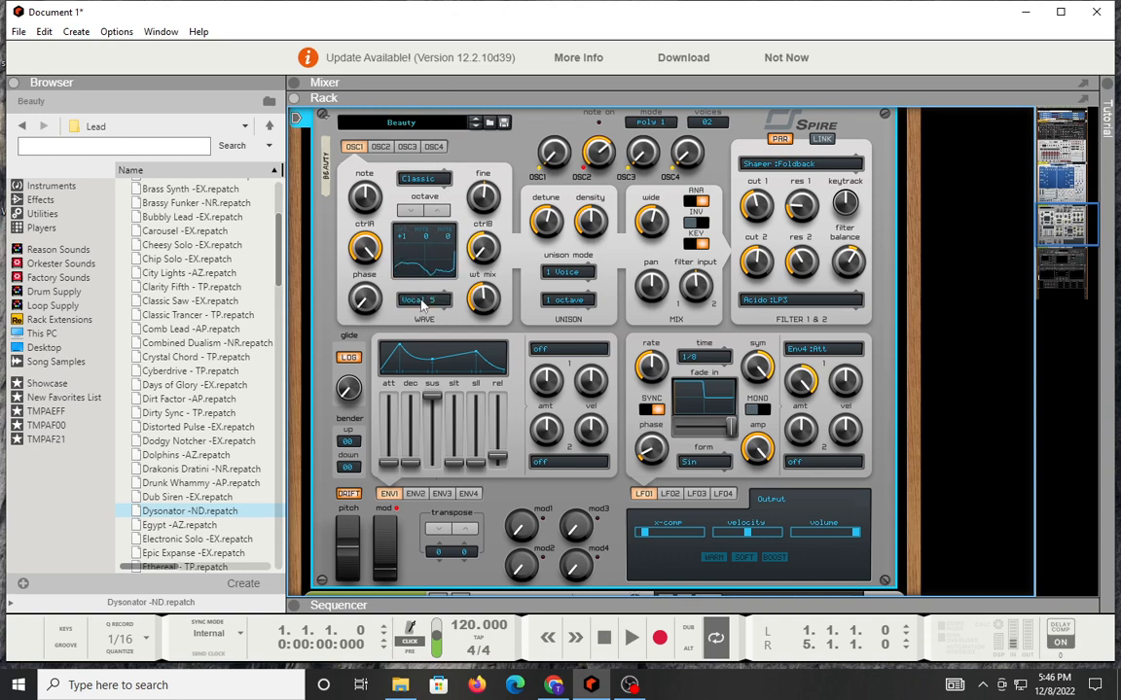
mouse_move(421, 301)
left_mouse_down()
mouse_move(432, 190)
mouse_move(431, 396)
mouse_move(439, 134)
mouse_move(440, 360)
mouse_move(435, 232)
mouse_move(435, 326)
mouse_move(430, 234)
mouse_move(437, 307)
left_mouse_up()
mouse_move(418, 300)
left_mouse_down()
mouse_move(429, 242)
mouse_move(426, 413)
mouse_move(431, 308)
left_mouse_up()
mouse_move(421, 179)
left_mouse_down()
mouse_move(425, 237)
mouse_move(429, 142)
mouse_move(427, 199)
left_mouse_up()
Step: Adjust OSC1's ctrlB amount and set its fine tuning to -5 and its WT mix to 65%
left_click_drag(494, 256, 494, 111)
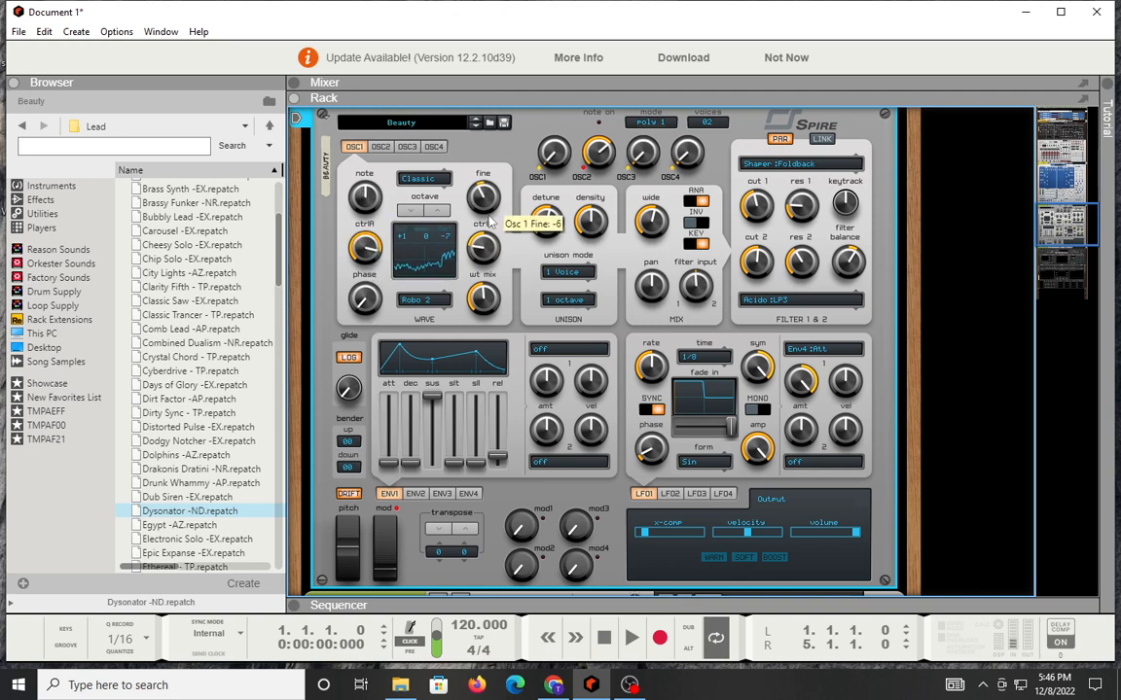
left_click_drag(490, 198, 491, 213)
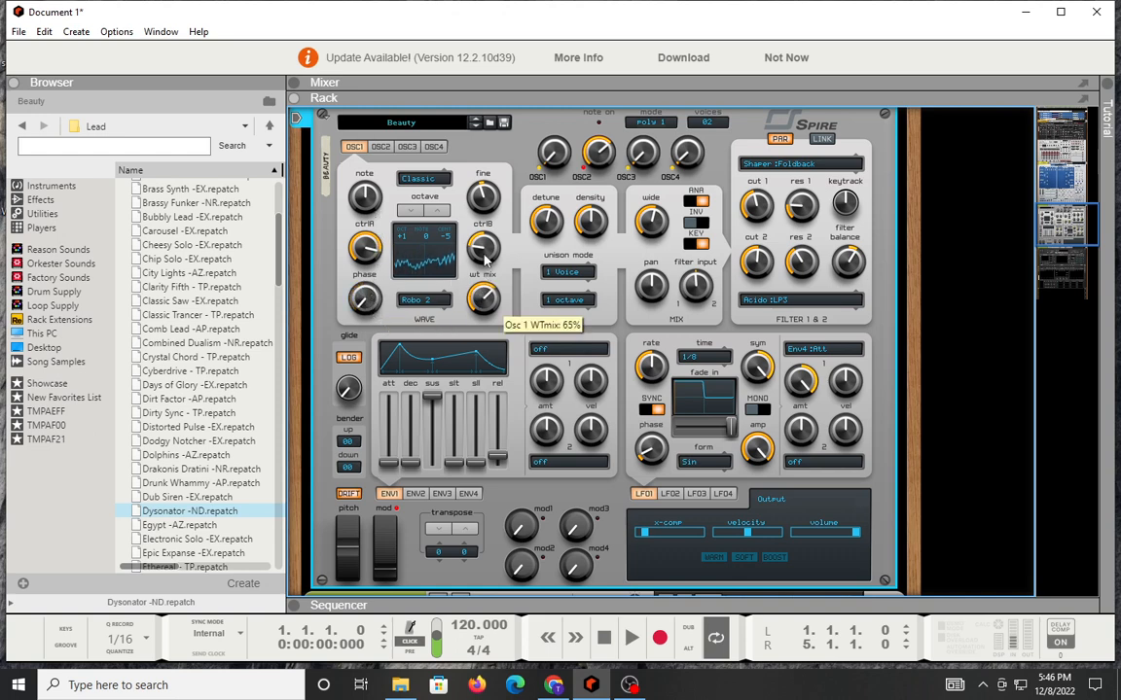
mouse_move(484, 259)
left_mouse_down()
mouse_move(483, 346)
mouse_move(499, 175)
mouse_move(496, 306)
mouse_move(496, 280)
left_mouse_up()
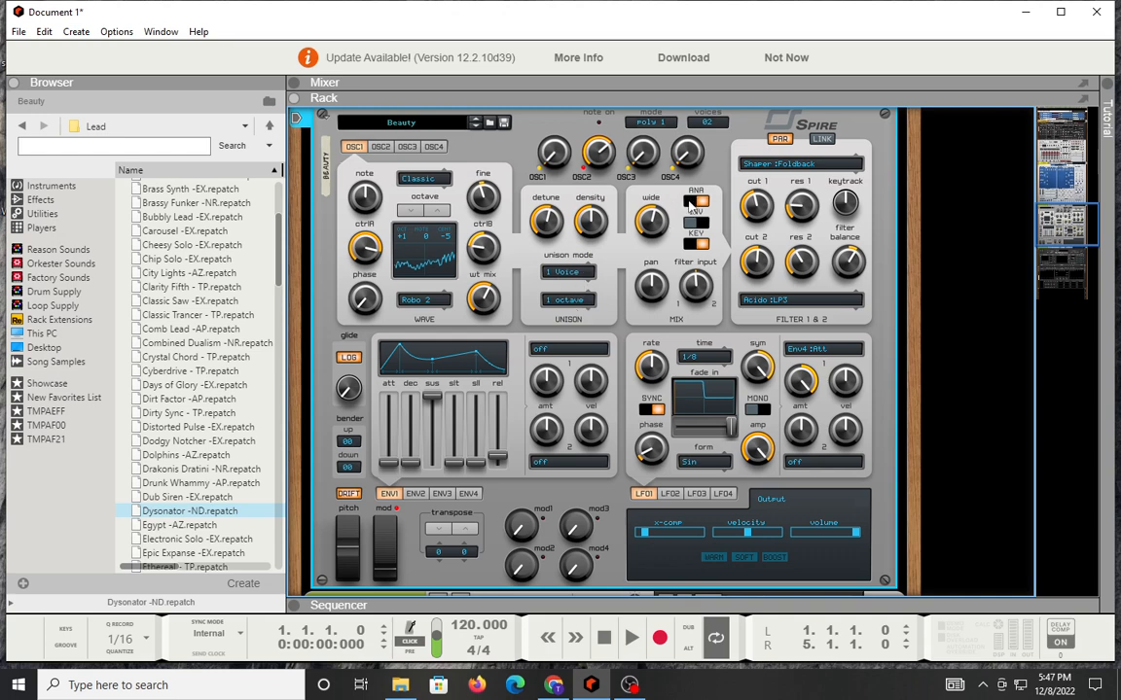
Step: Try several types for Spire's first filter and set it to Infecto:Notch
left_click(788, 166)
left_click(788, 167)
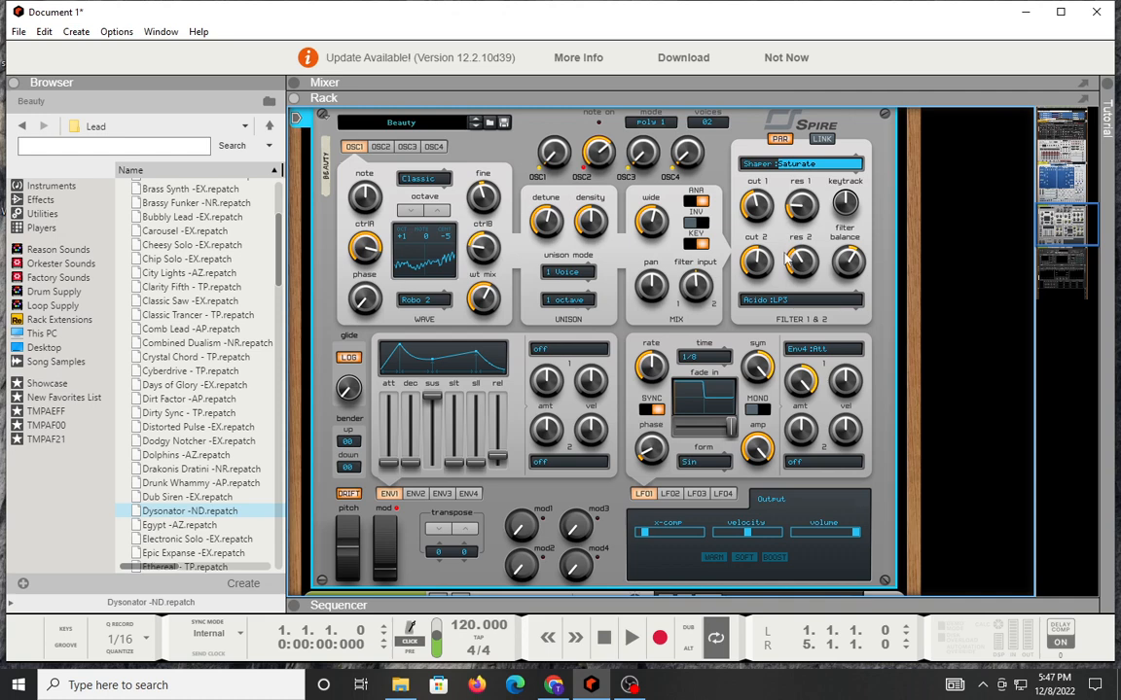
left_click(803, 165)
left_click(787, 166)
left_click_drag(803, 95, 795, 213)
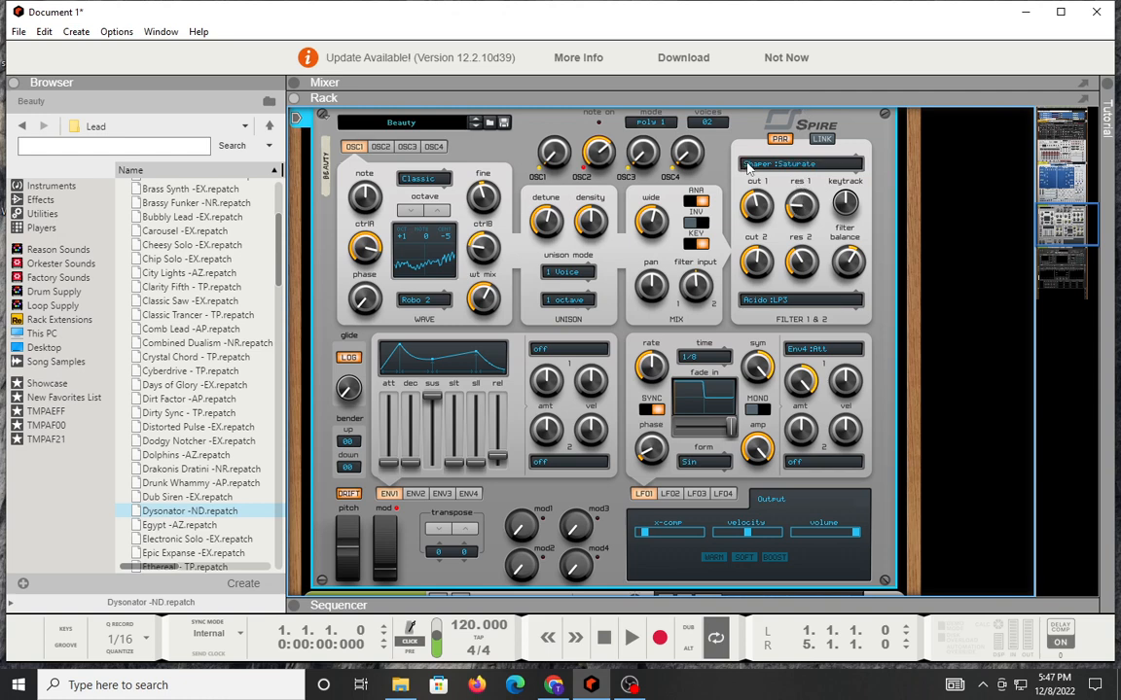
left_click_drag(749, 163, 800, 101)
Step: View Spire's FX Shaper, FX Phaser and FX Reverb pages in turn
scroll(390, 527, "down", 3)
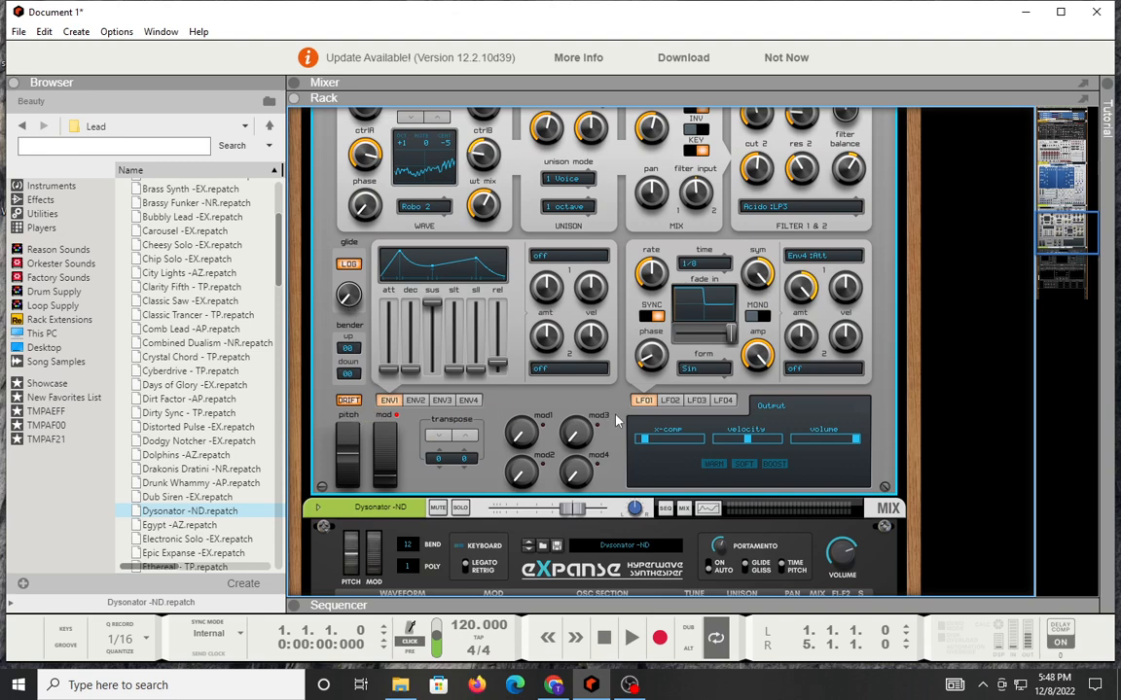
scroll(615, 420, "down", 5)
scroll(604, 358, "up", 5)
left_click(773, 409)
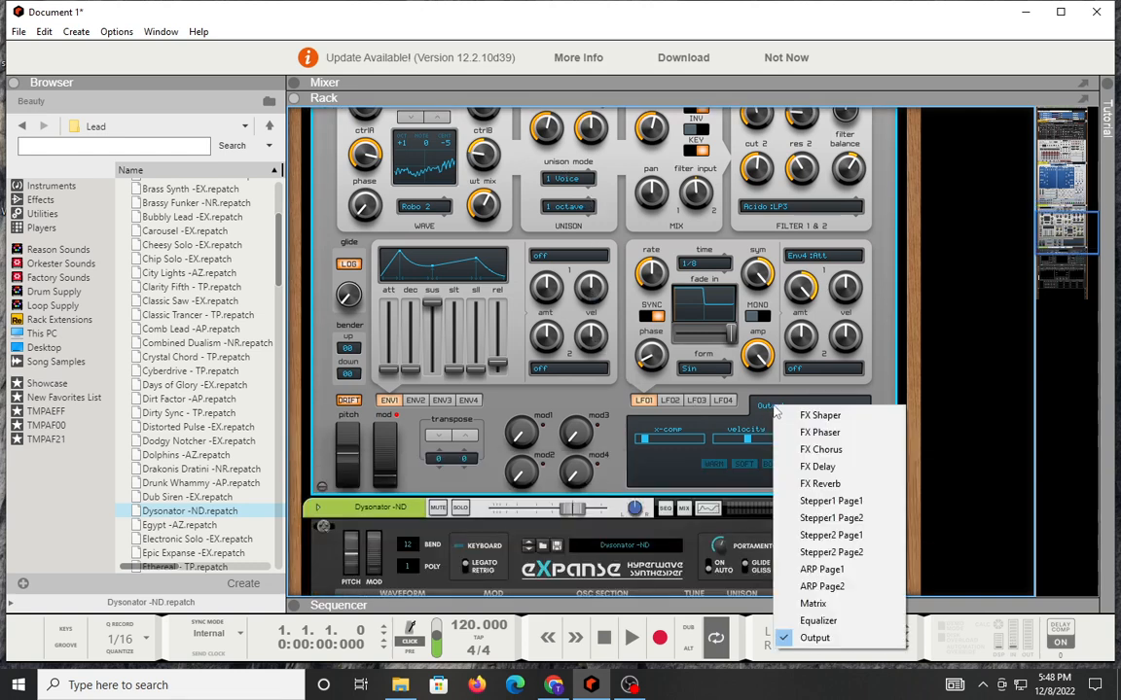
left_click(803, 415)
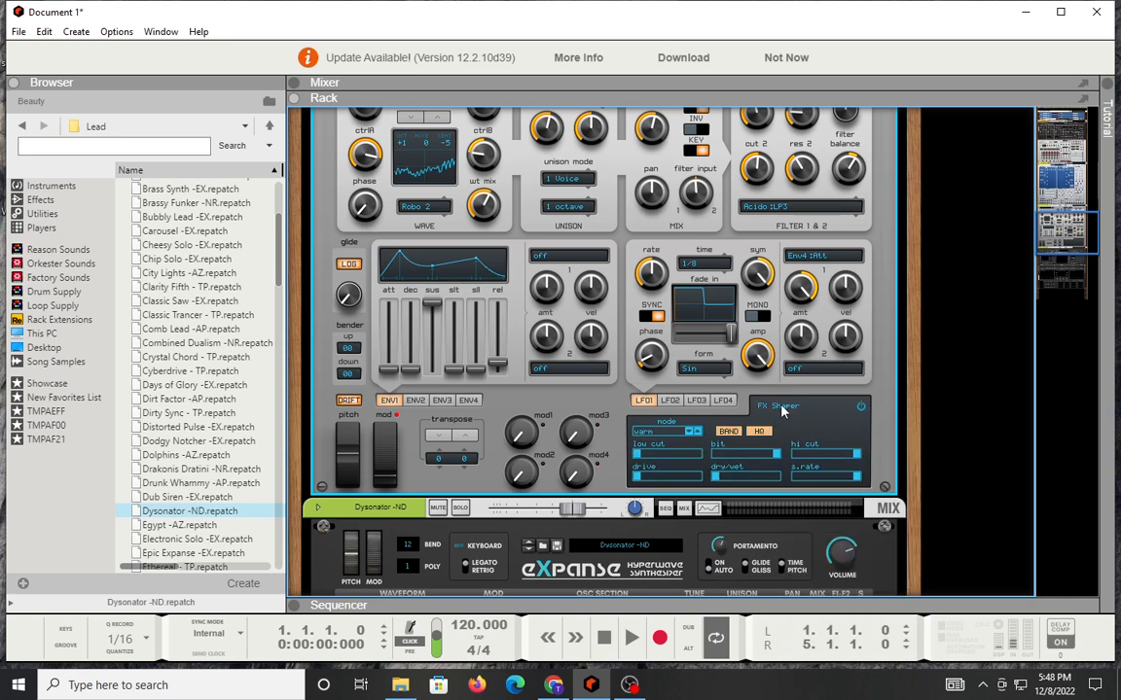
left_click(781, 412)
left_click(822, 503)
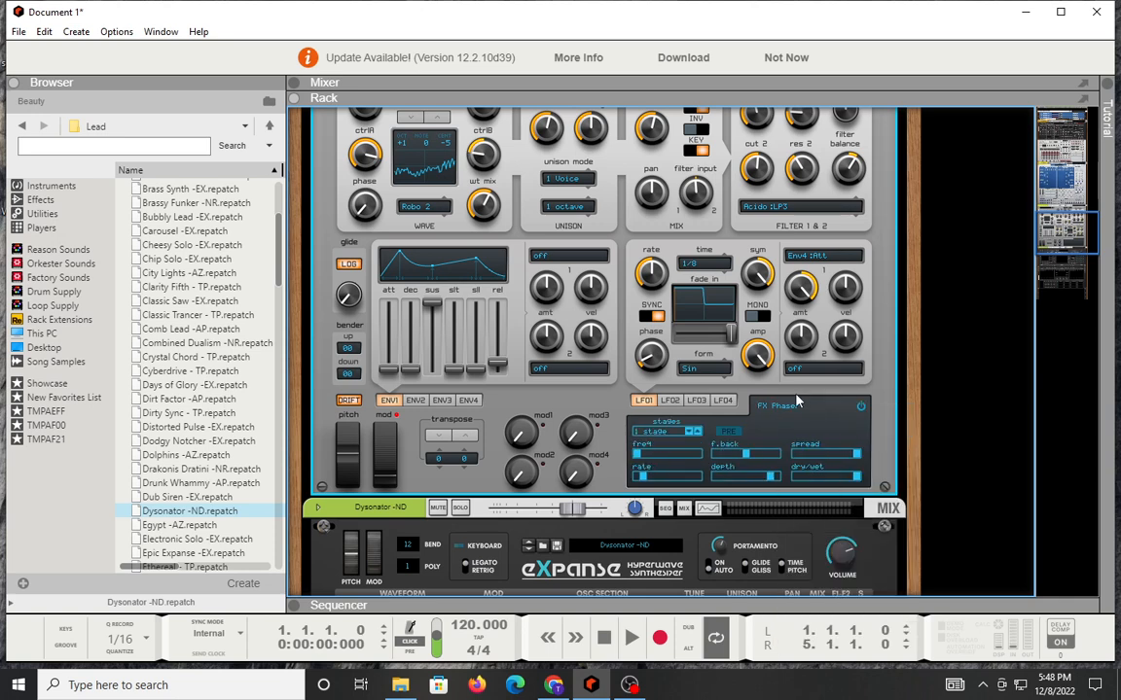
left_click(797, 402)
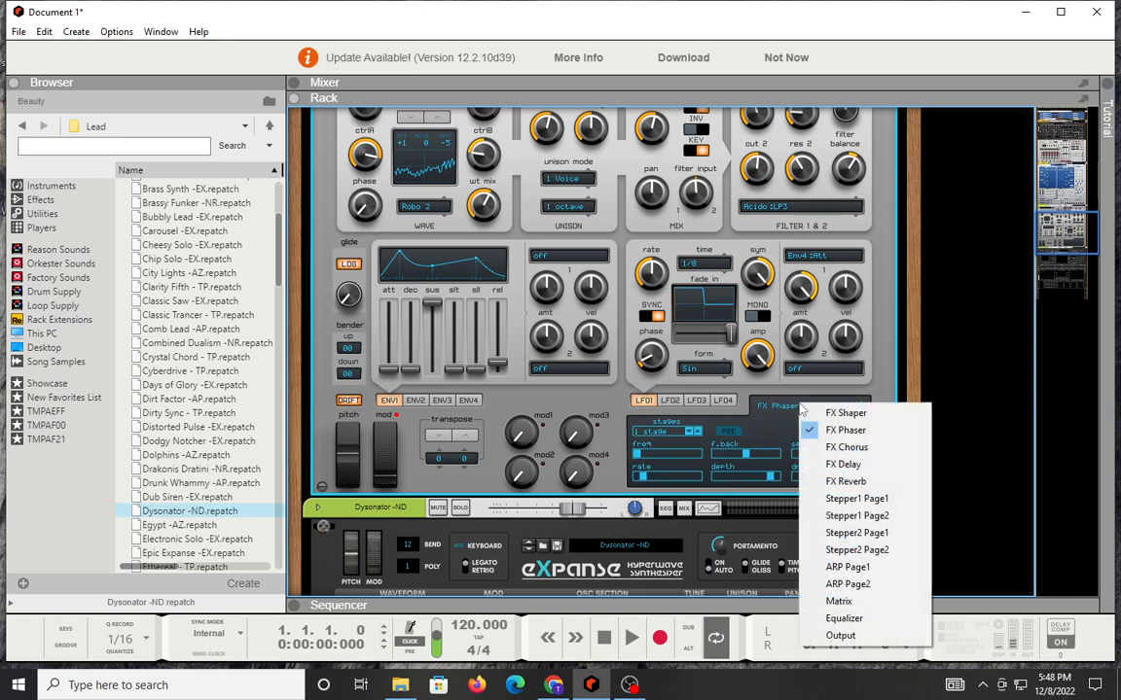
left_click(862, 483)
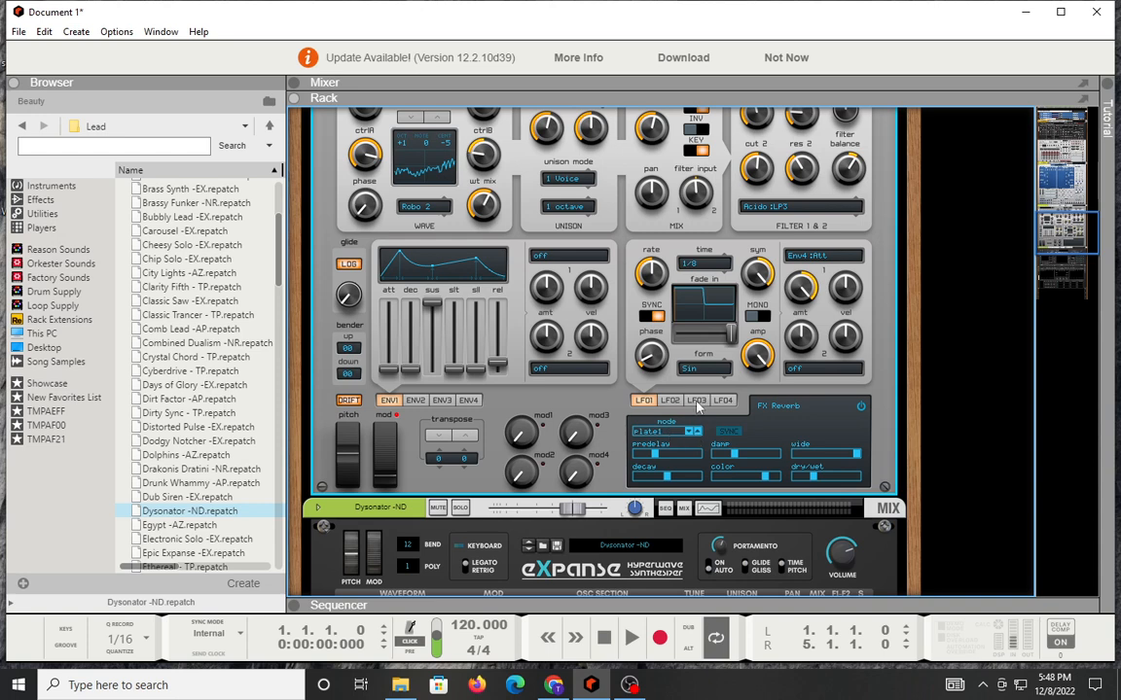
Step: Show Spire's modulation Matrix page, check the remaining page choices and look over the synth's whole front panel
left_click(779, 406)
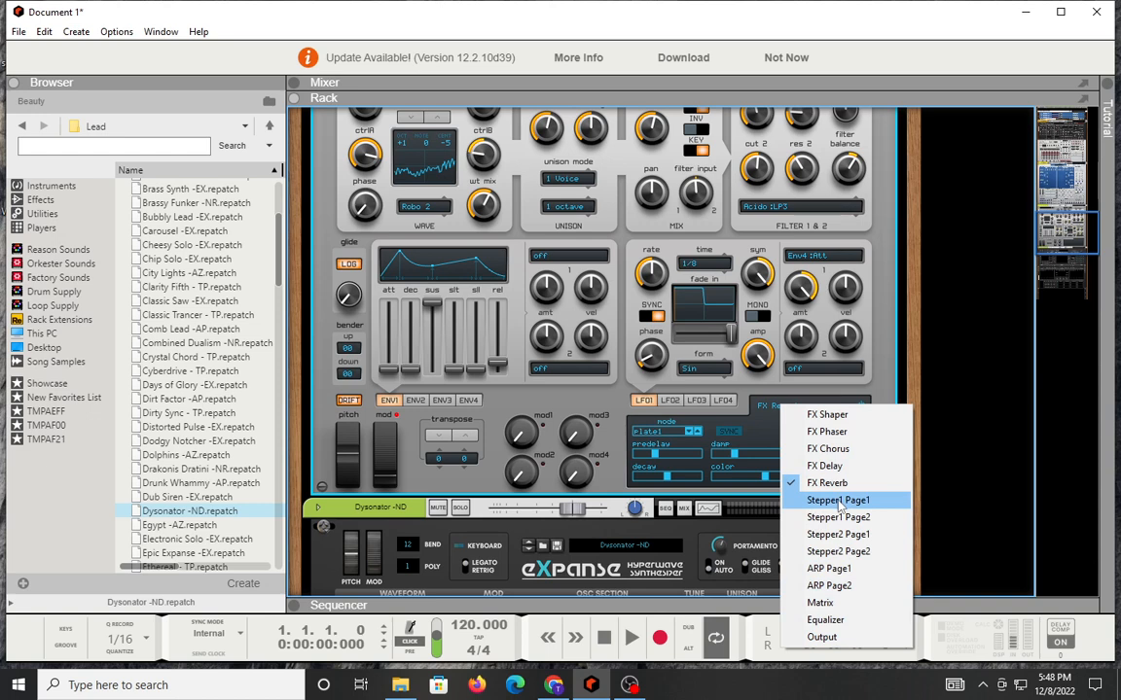
left_click(821, 603)
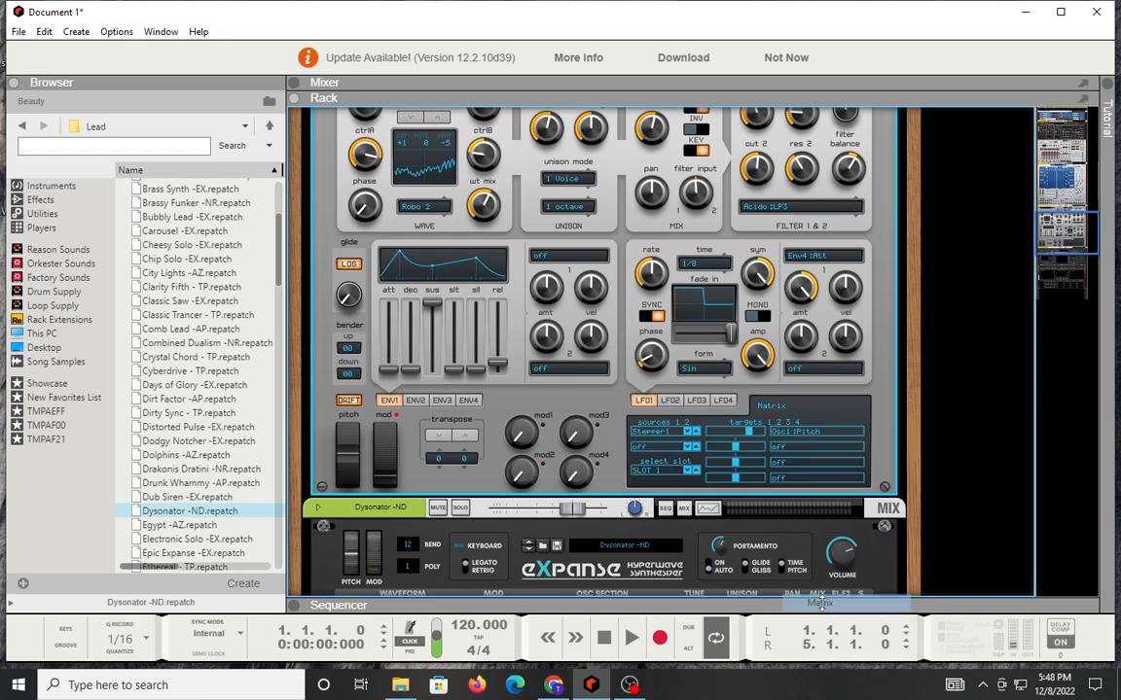
left_click(775, 407)
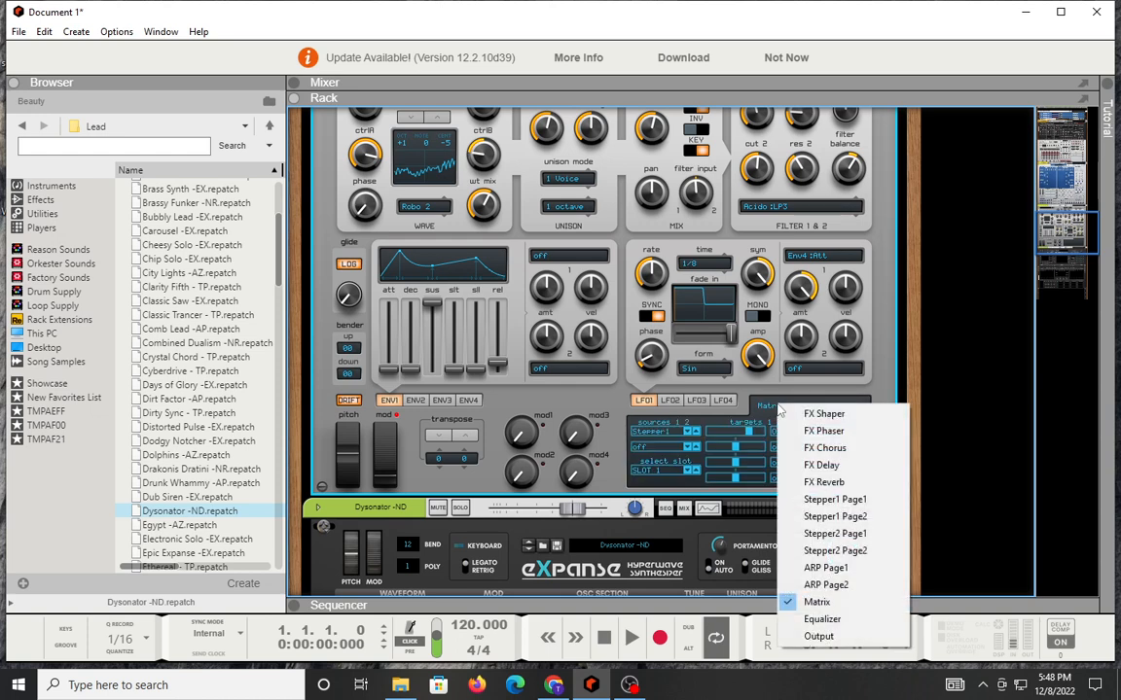
left_click(578, 392)
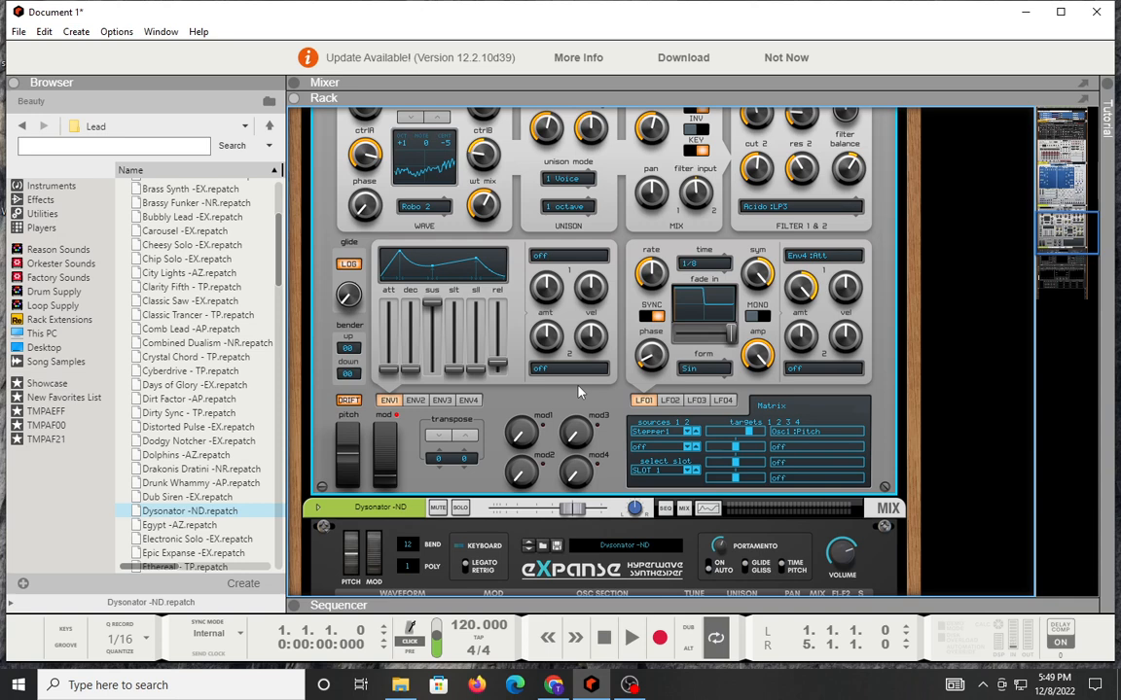
scroll(578, 392, "up", 4)
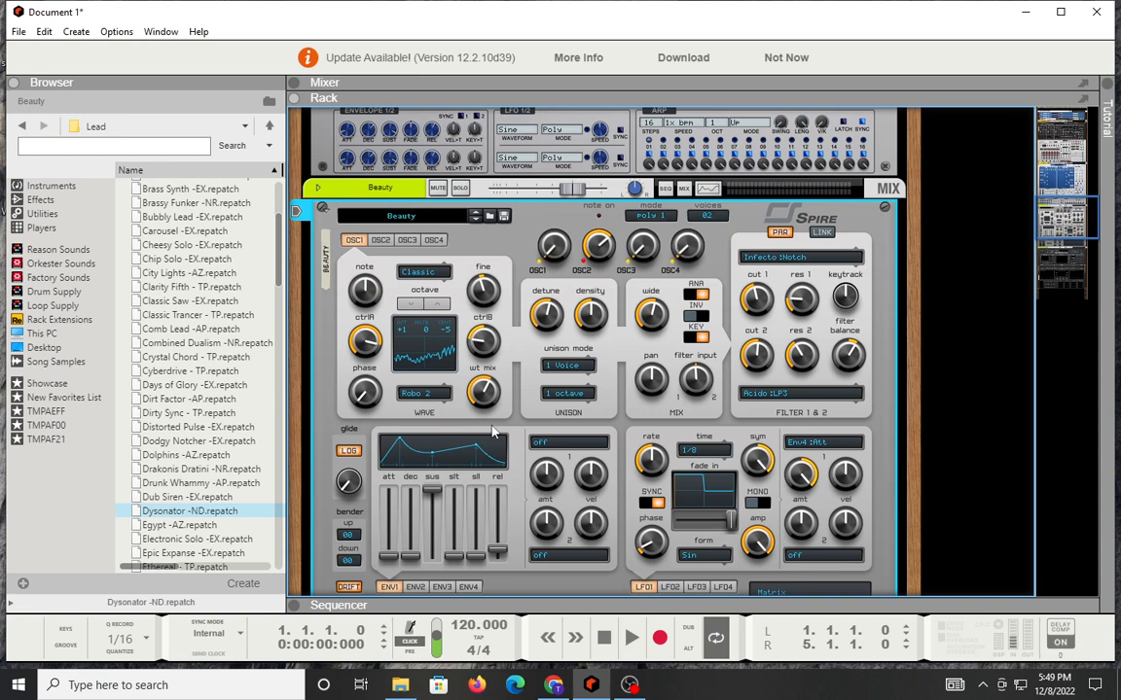
scroll(493, 433, "down", 2)
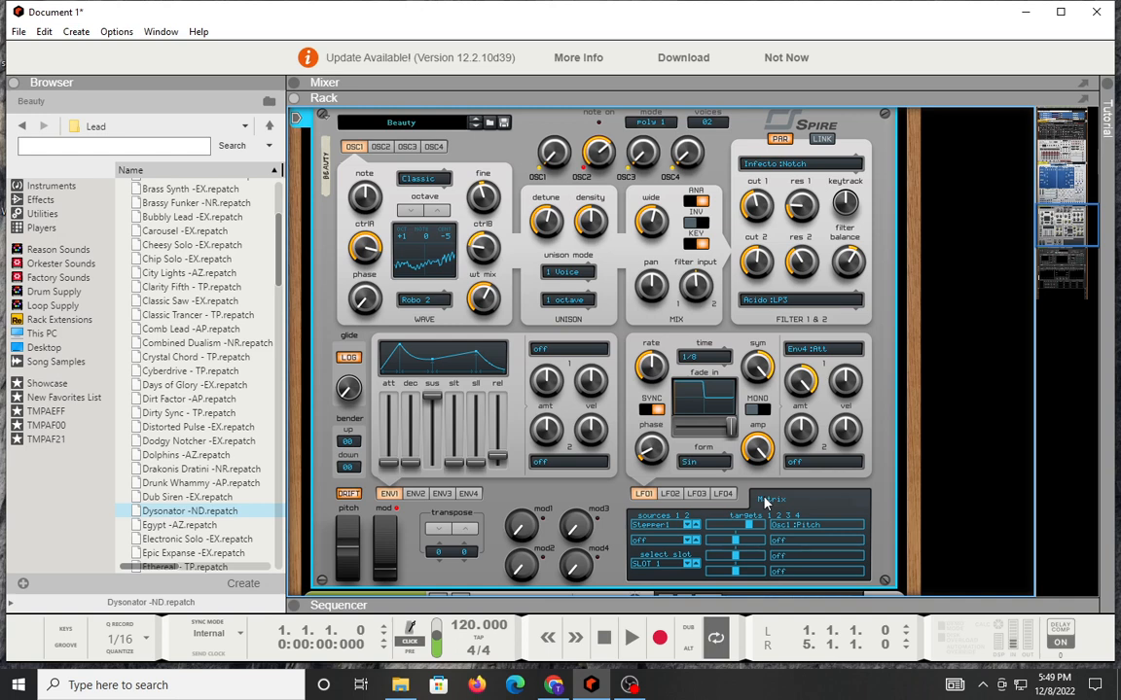
Step: Make the Dysonator -ND track the active sequencer track and return to the eXpanse synth in the rack
scroll(764, 503, "down", 8)
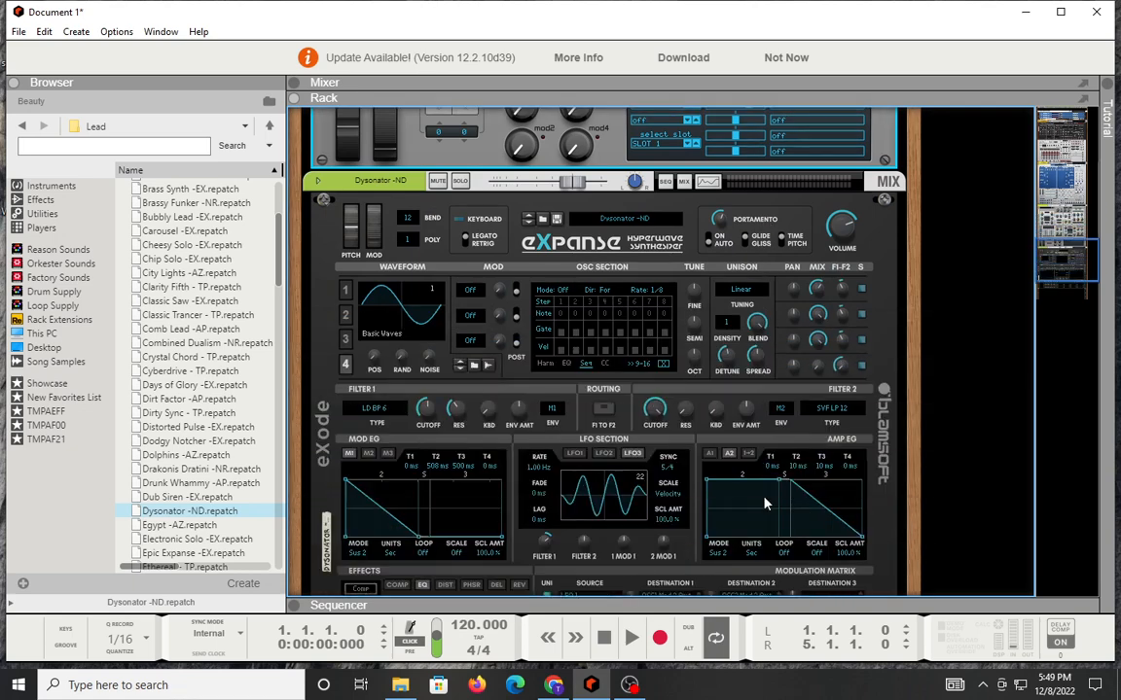
key("F7")
scroll(337, 567, "down", 2)
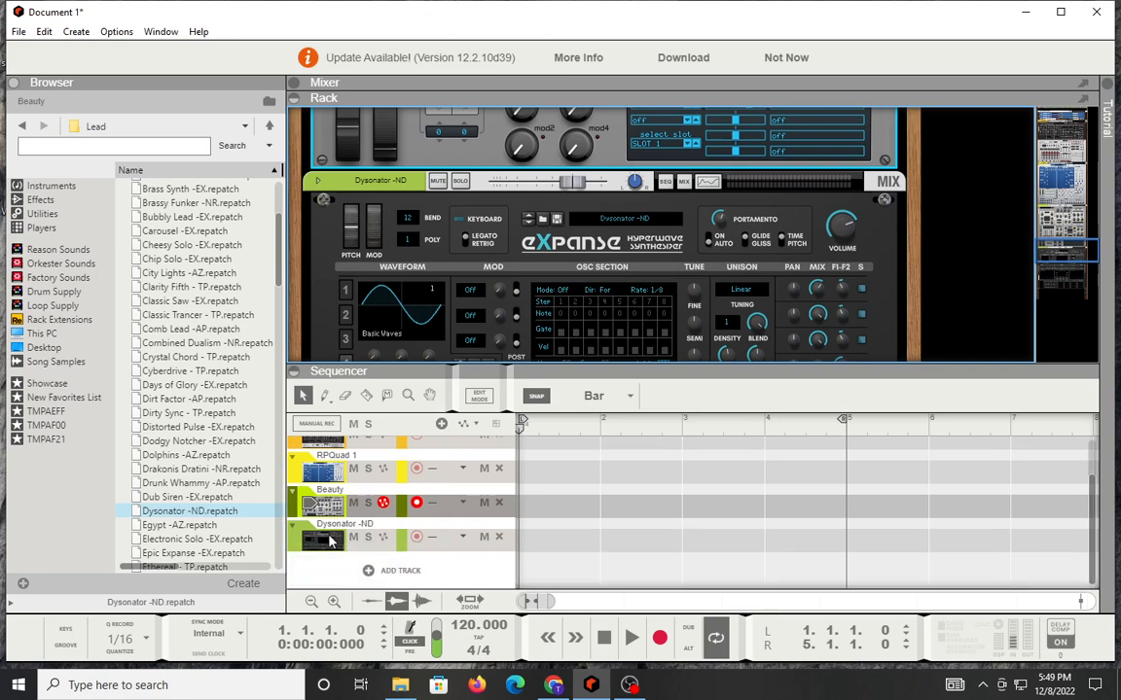
left_click(330, 540)
key("F6")
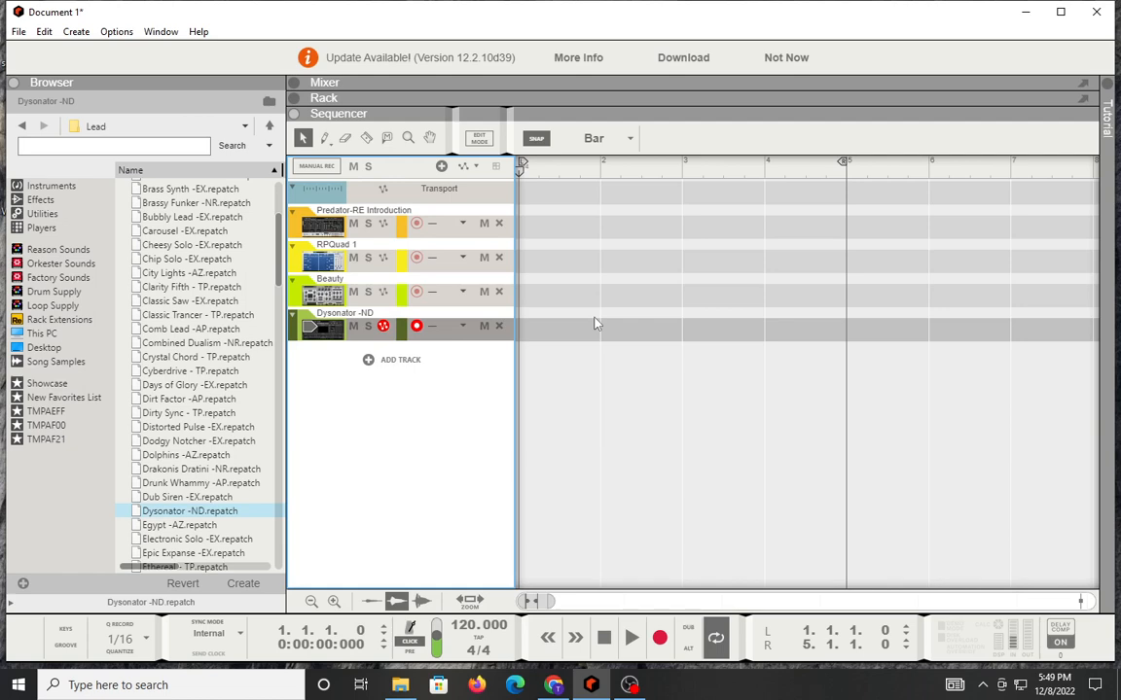
key("F6")
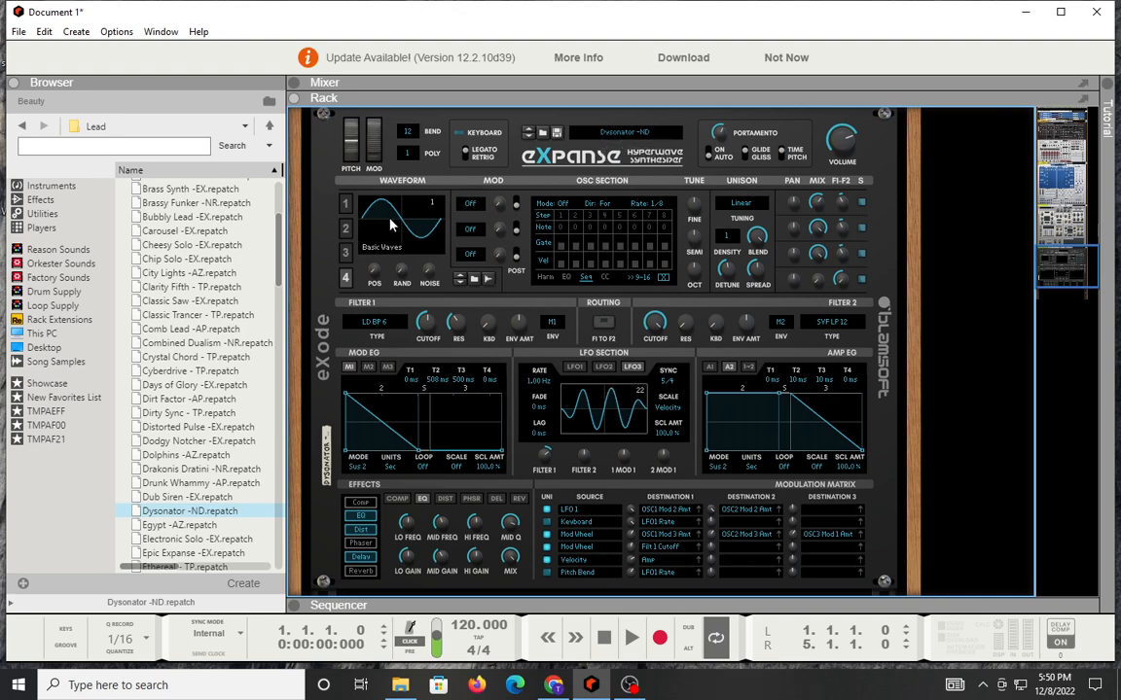
Step: View the waveform settings of eXpanse's oscillators 1, 2 and 4 in turn
left_click(344, 202)
left_click(347, 231)
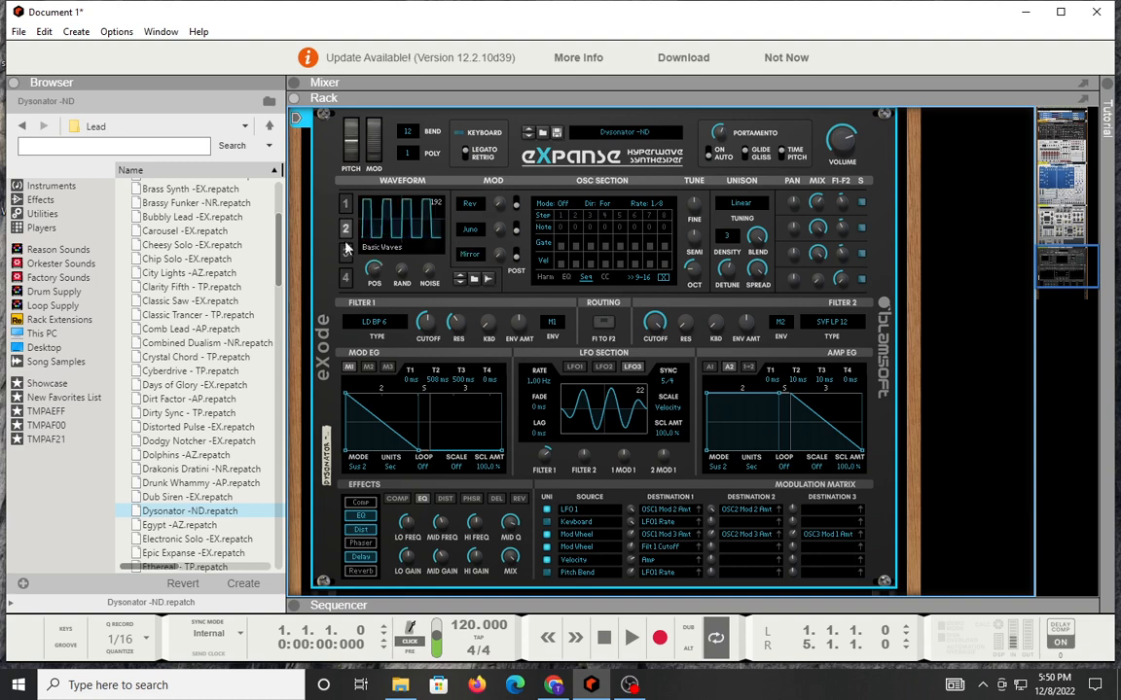
left_click(349, 285)
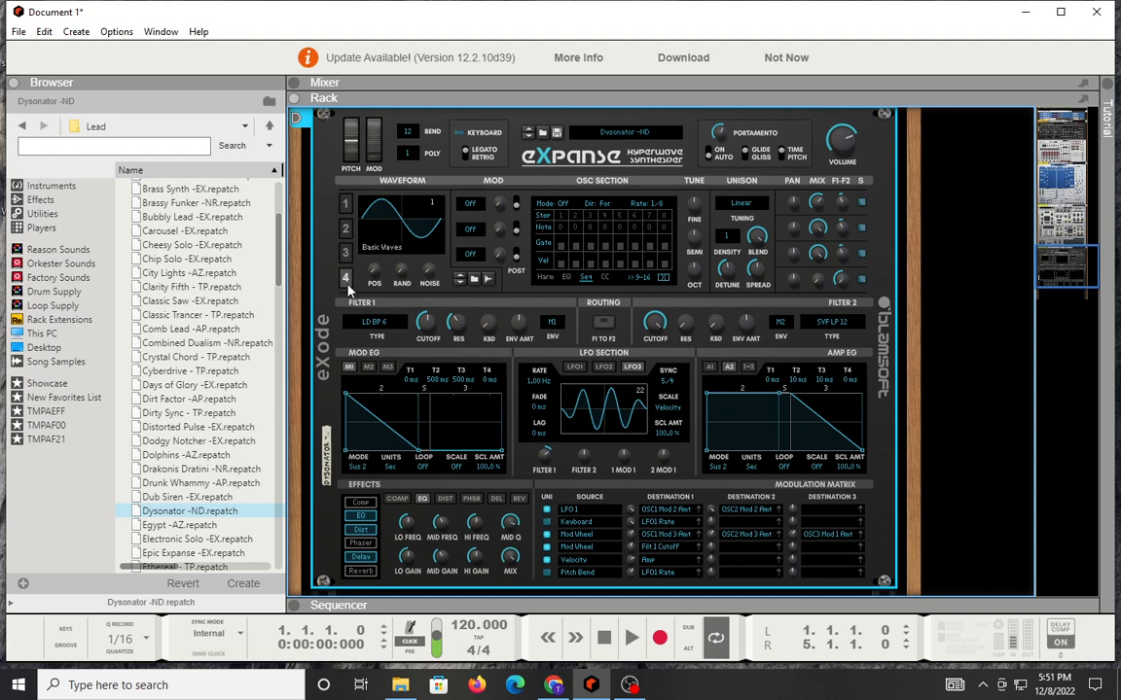
Step: Check the available types for eXpanse's Filter 1 and Filter 2, and view its phaser and reverb effect settings
left_click(378, 326)
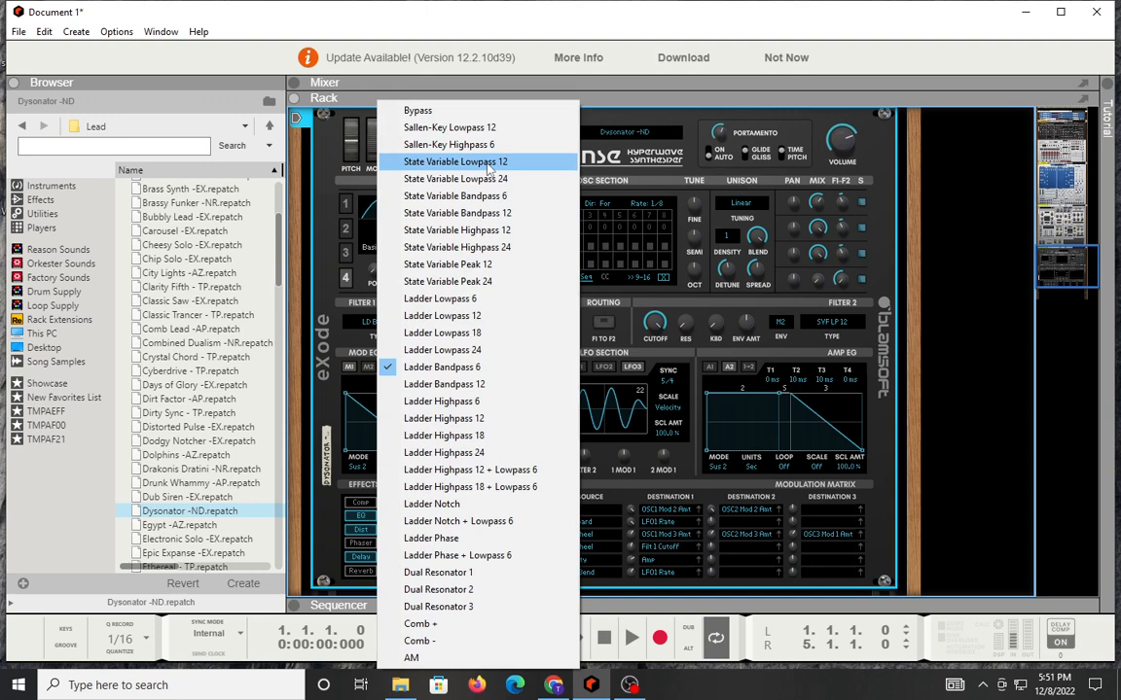
left_click(777, 295)
left_click(832, 321)
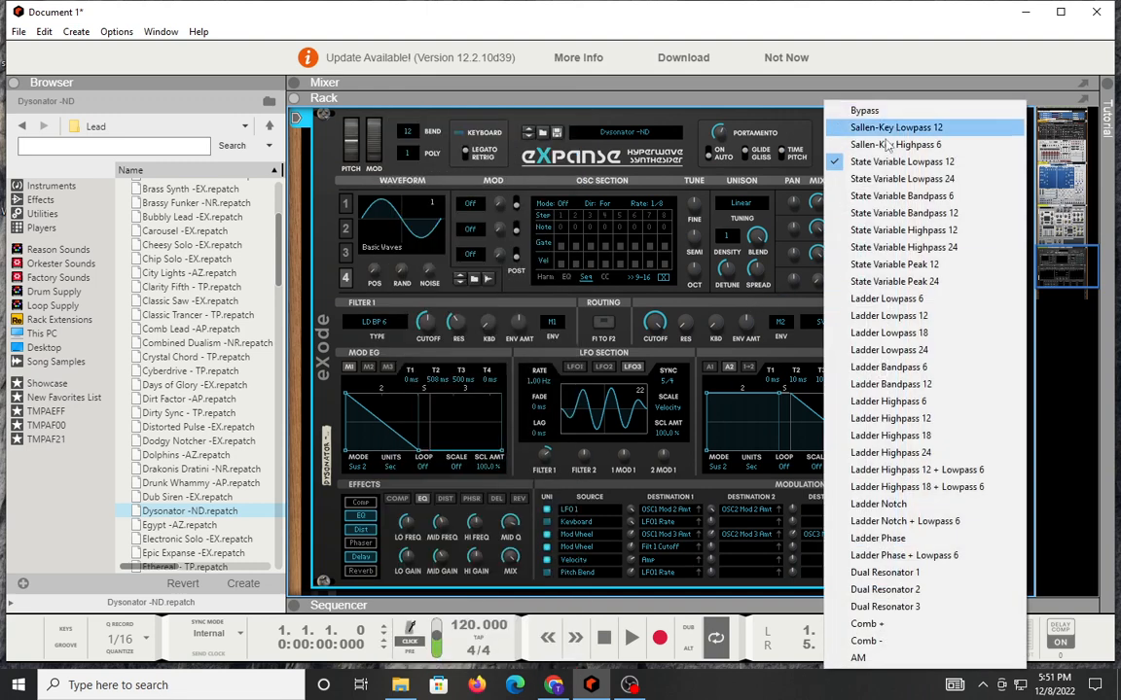
left_click(630, 278)
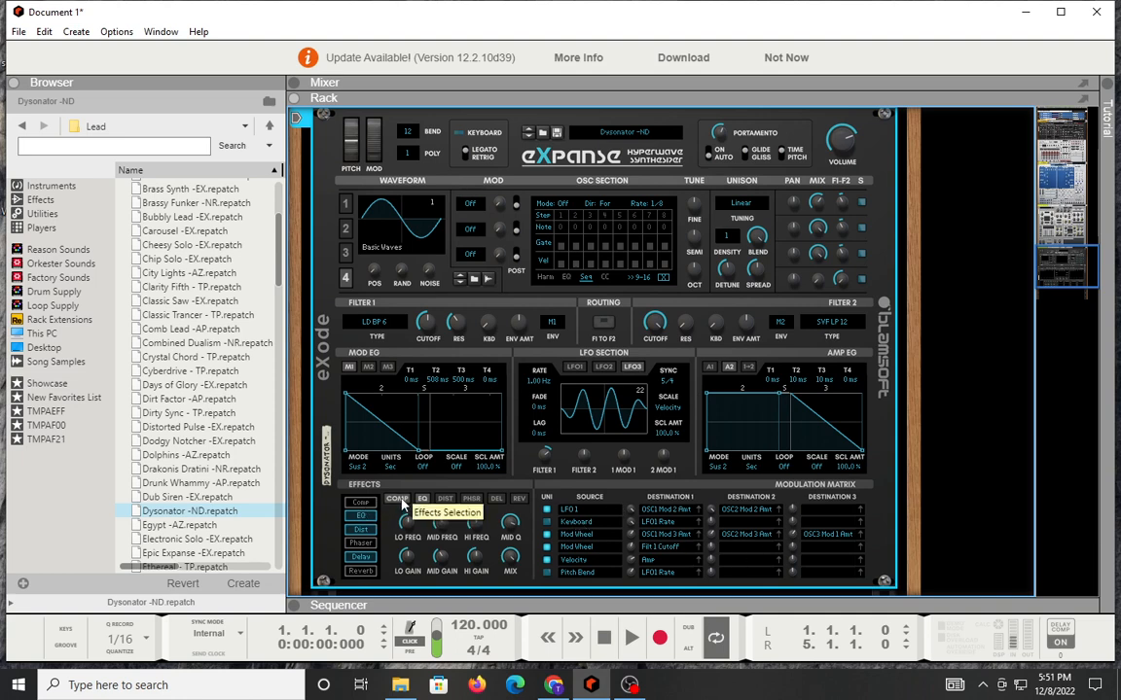
left_click(471, 498)
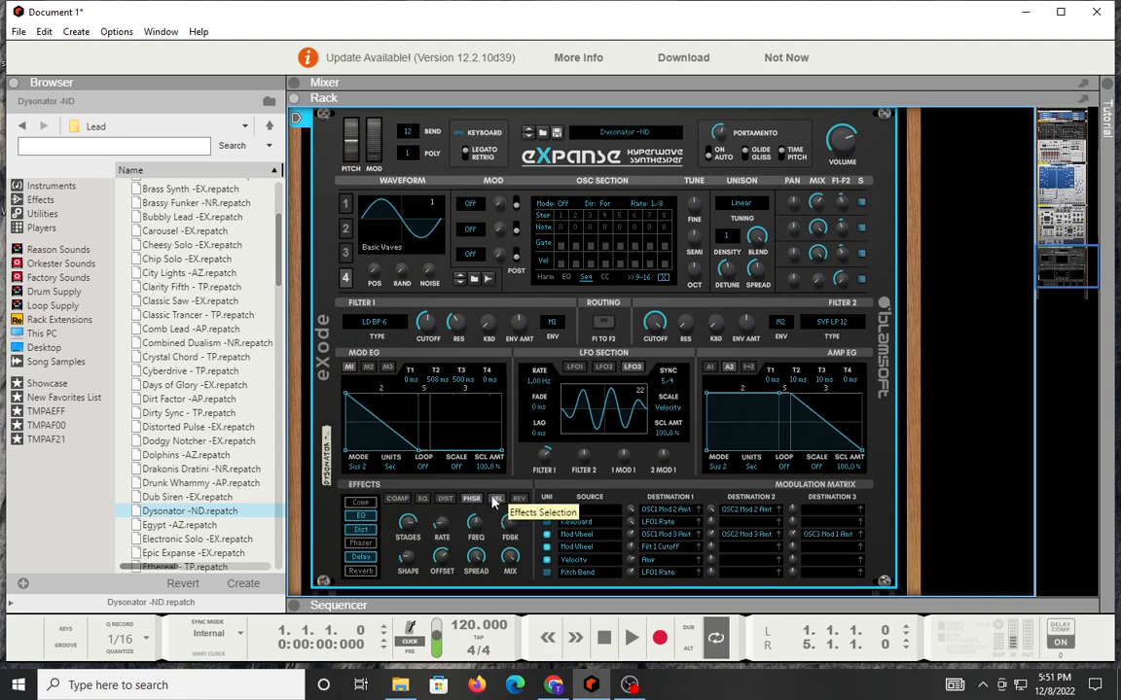
left_click(520, 499)
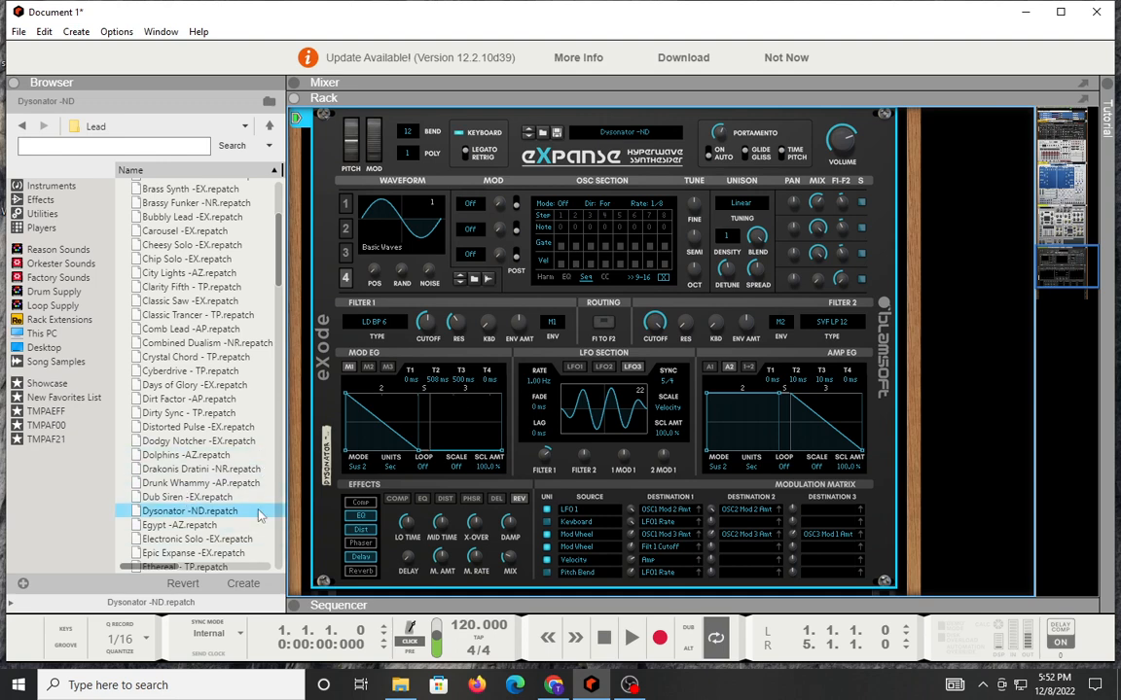
Step: Load the Epic Expanse -EX patch into eXpanse and pull oscillator 1's first harmonic down to the minimum
left_click_drag(175, 552, 541, 278)
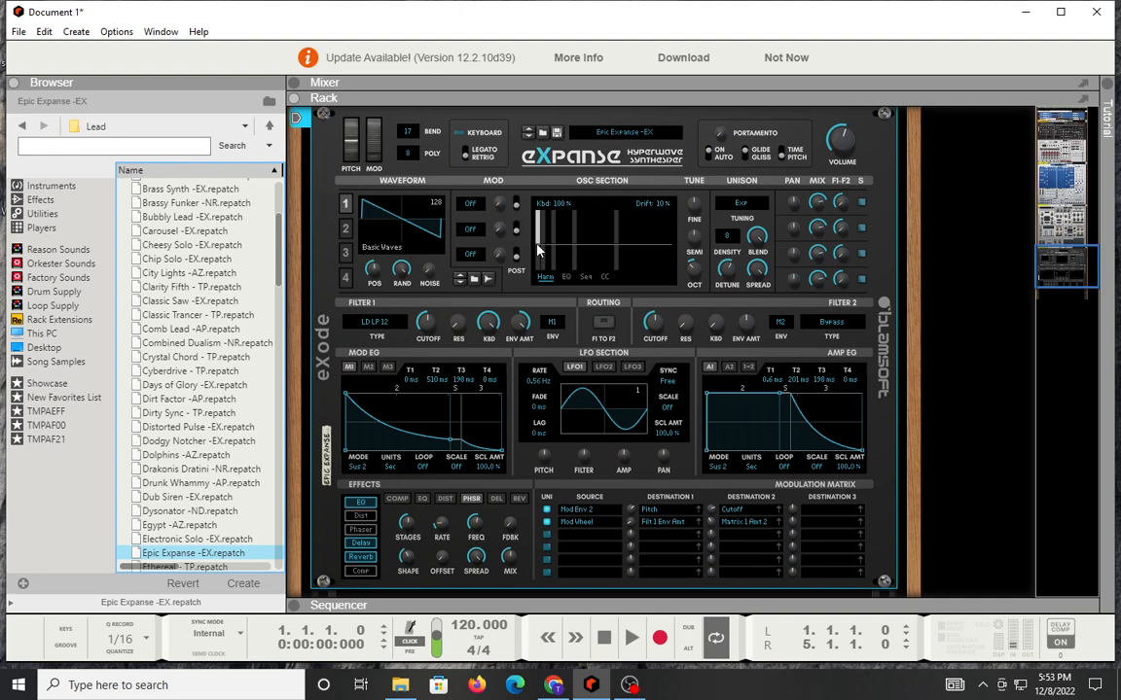
mouse_move(538, 237)
left_mouse_down()
mouse_move(637, 229)
mouse_move(666, 249)
mouse_move(625, 268)
mouse_move(533, 255)
mouse_move(547, 265)
left_mouse_up()
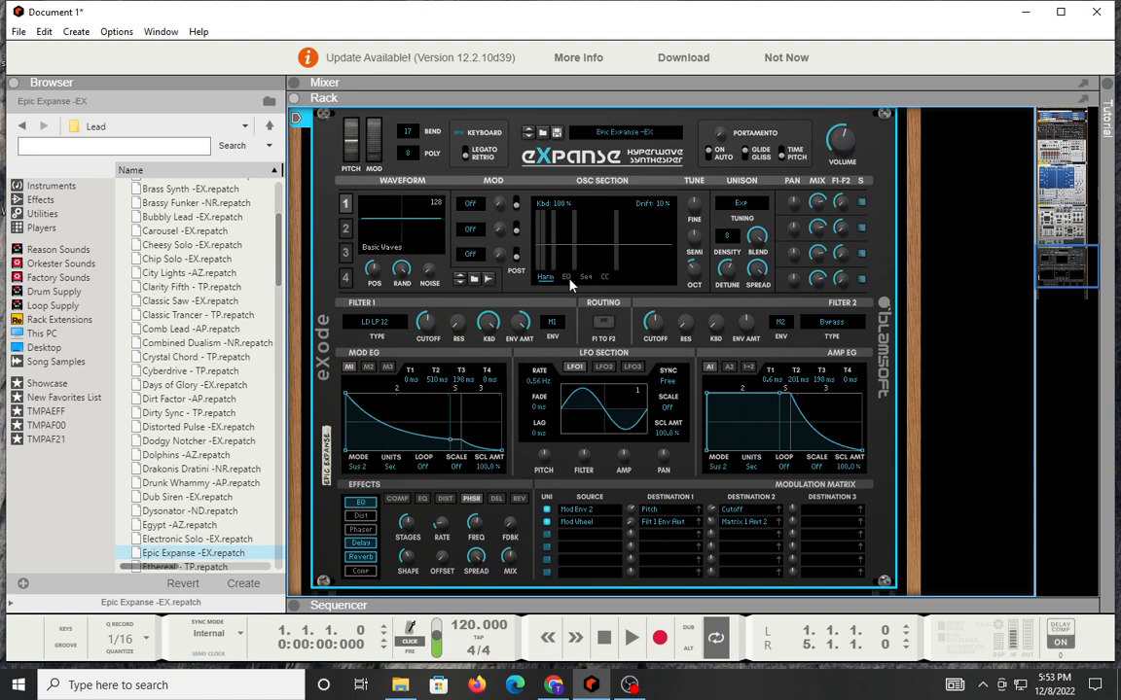
Step: View oscillator 1's EQ, Seq and CC pages in turn and check the mode choices on the CC page
left_click(566, 276)
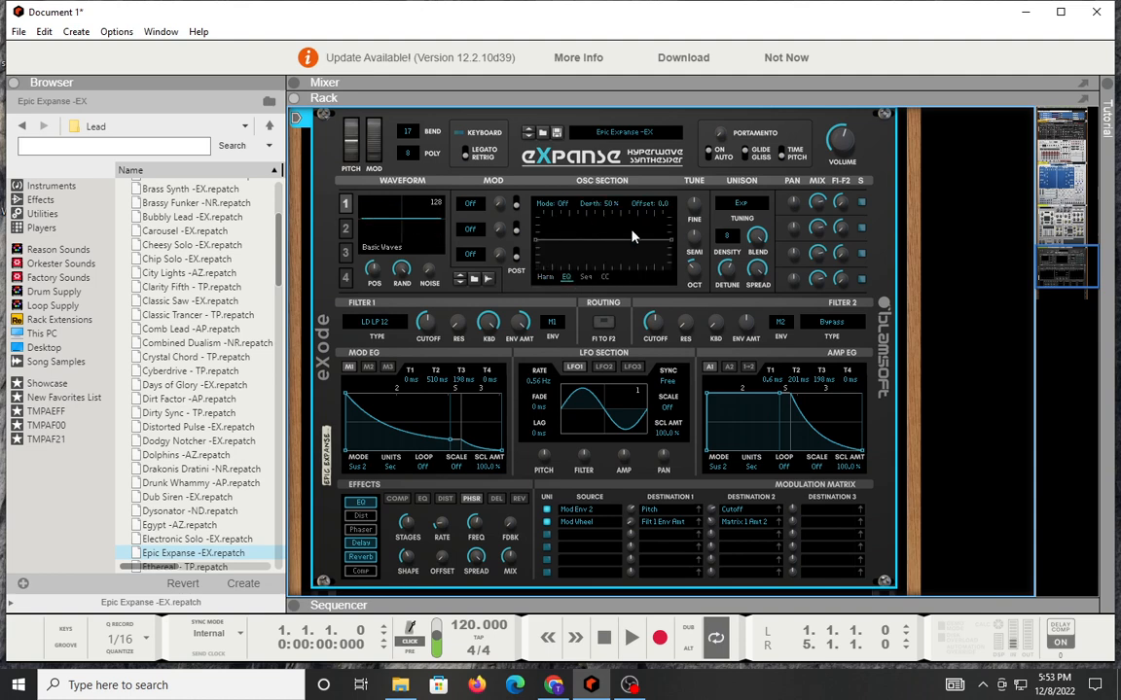
left_click(585, 276)
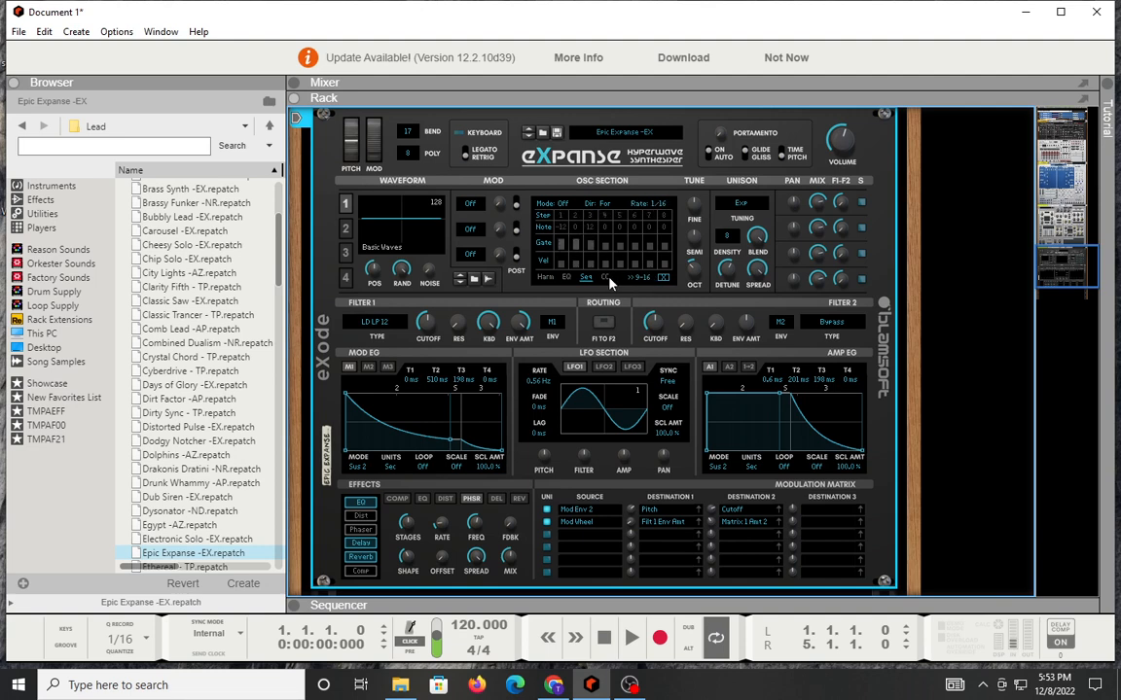
left_click(607, 277)
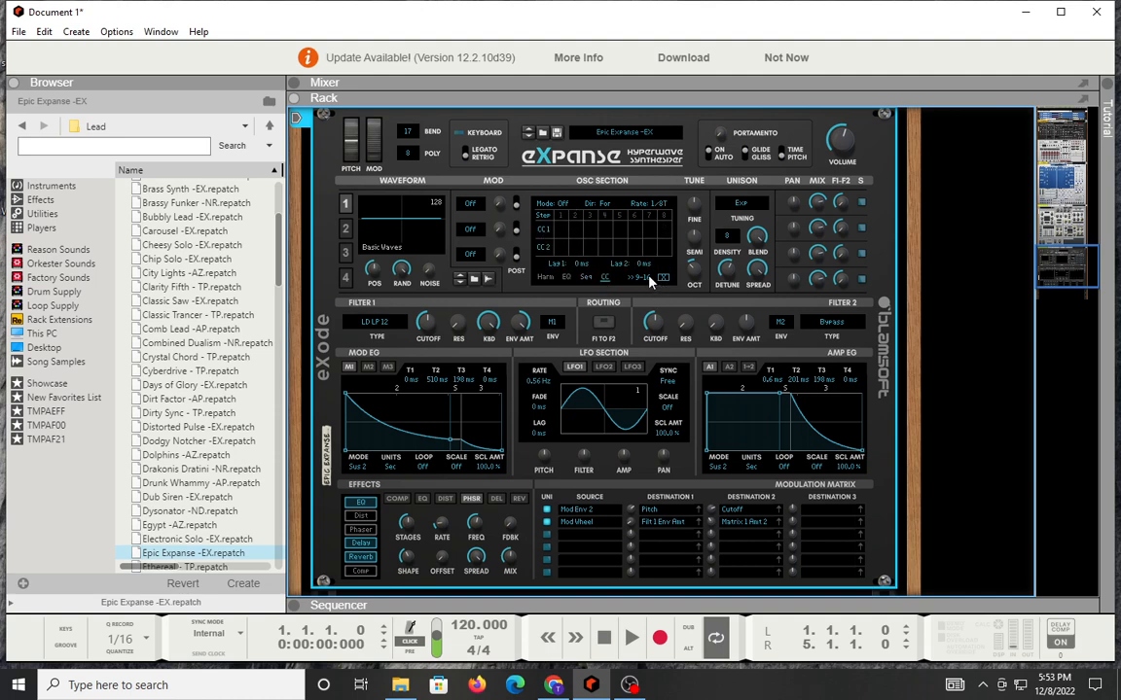
left_click(554, 205)
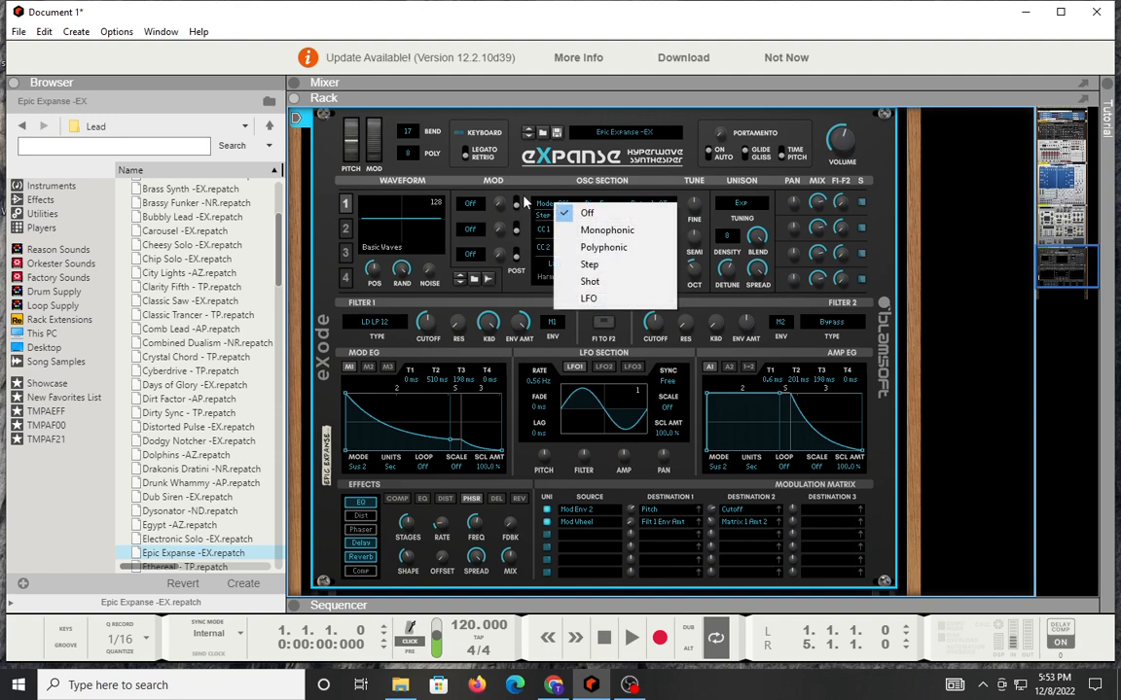
left_click(532, 188)
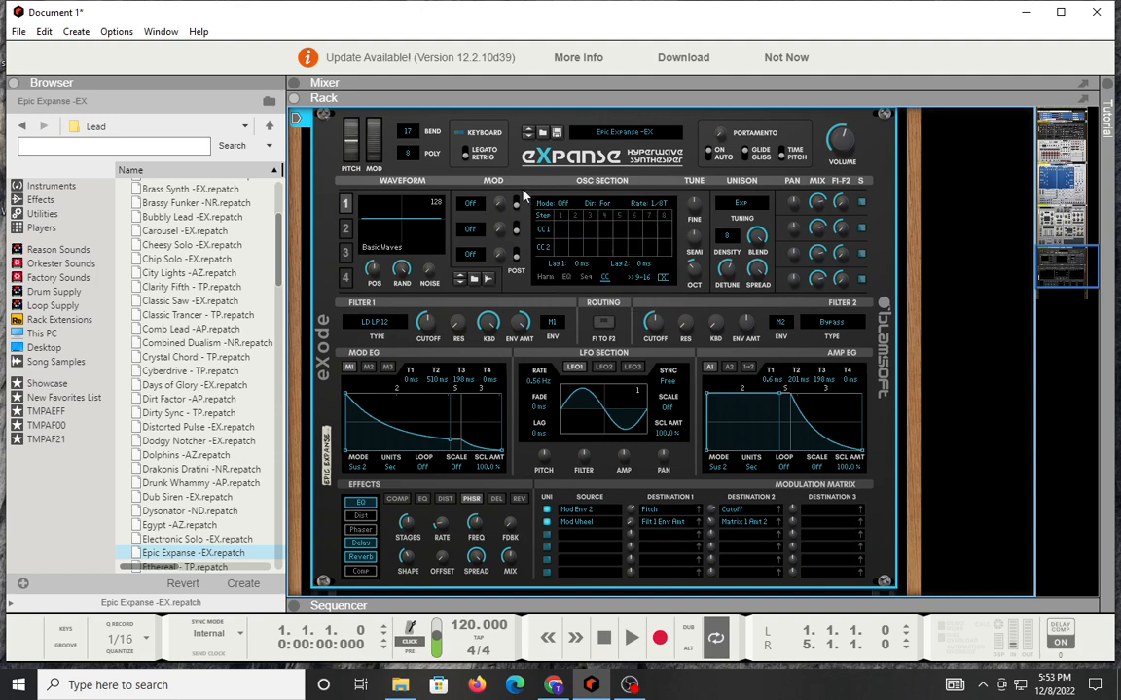